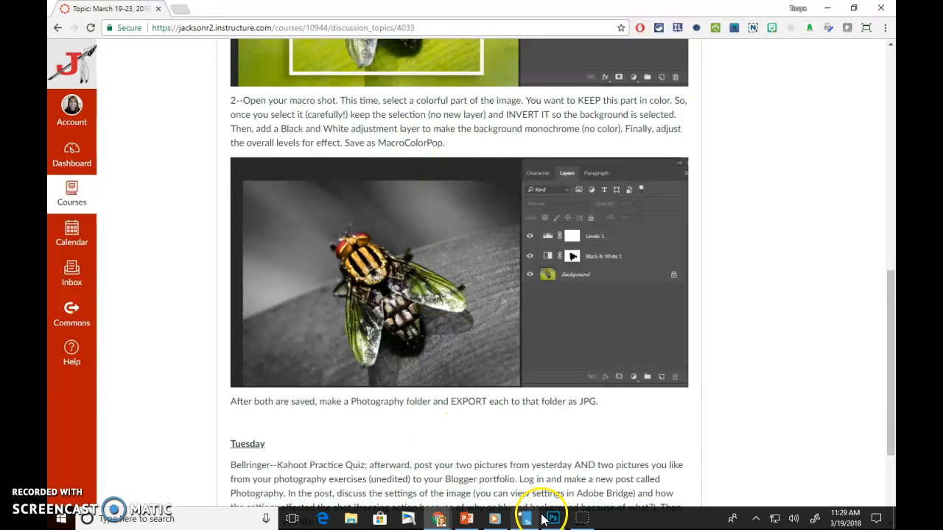
Switch to Photoshop and invert the cross selection in Select and Mask so the background is selected, keeping the output as a selection
{"action": "left_click", "coordinate": [553, 517]}
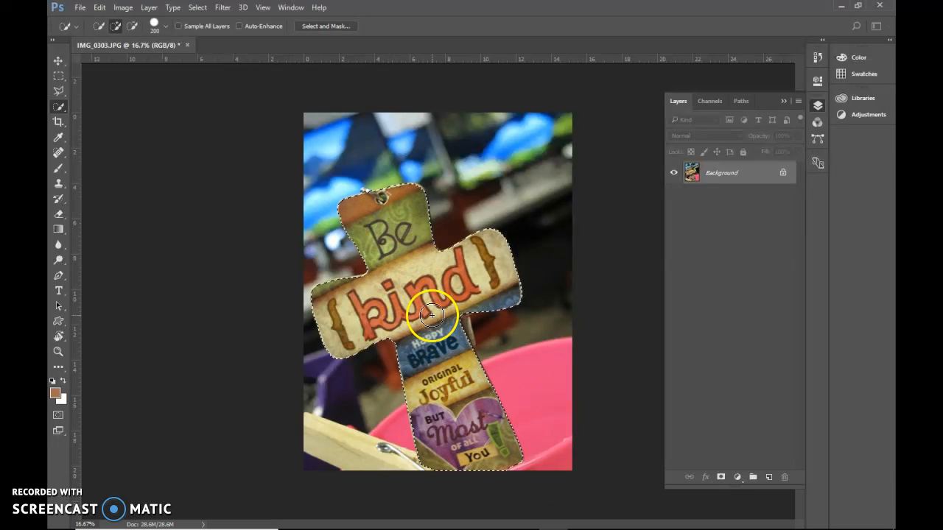
{"action": "left_click", "coordinate": [316, 26]}
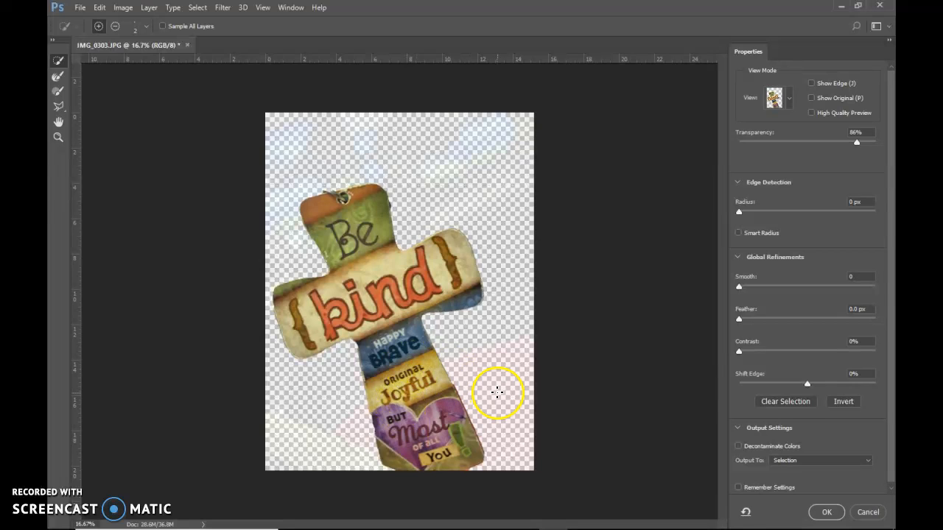
{"action": "left_click", "coordinate": [842, 405]}
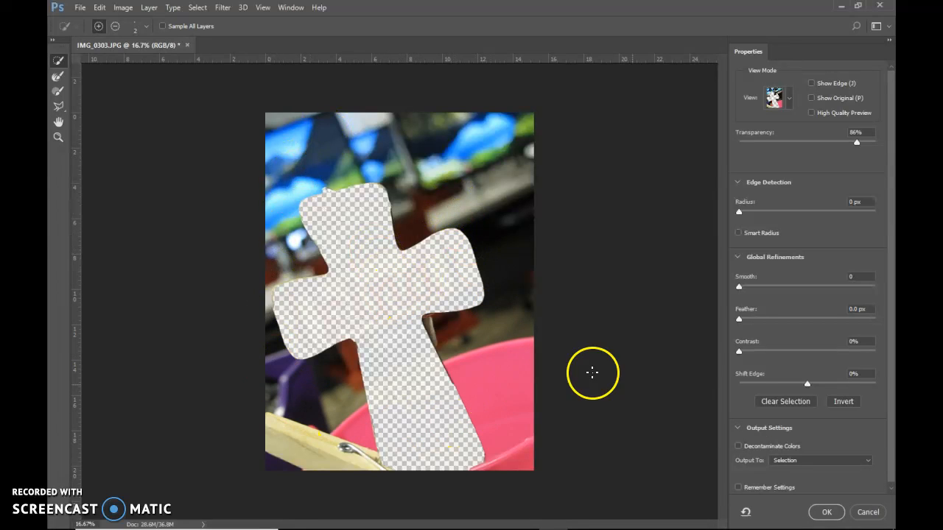
{"action": "left_click", "coordinate": [825, 511]}
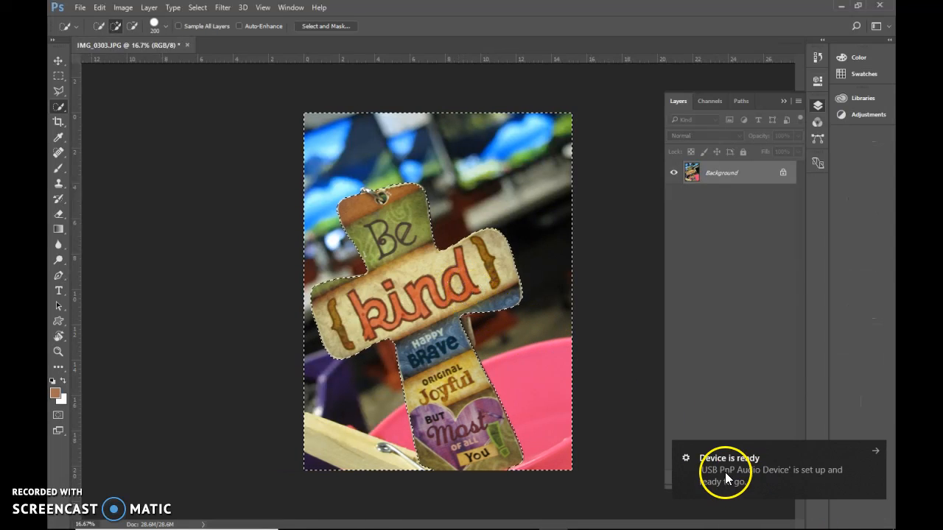
{"action": "left_click", "coordinate": [874, 451]}
Add a Black & White adjustment layer for the selected background, with Reds at 19 and Greens at -12
{"action": "left_click", "coordinate": [735, 478]}
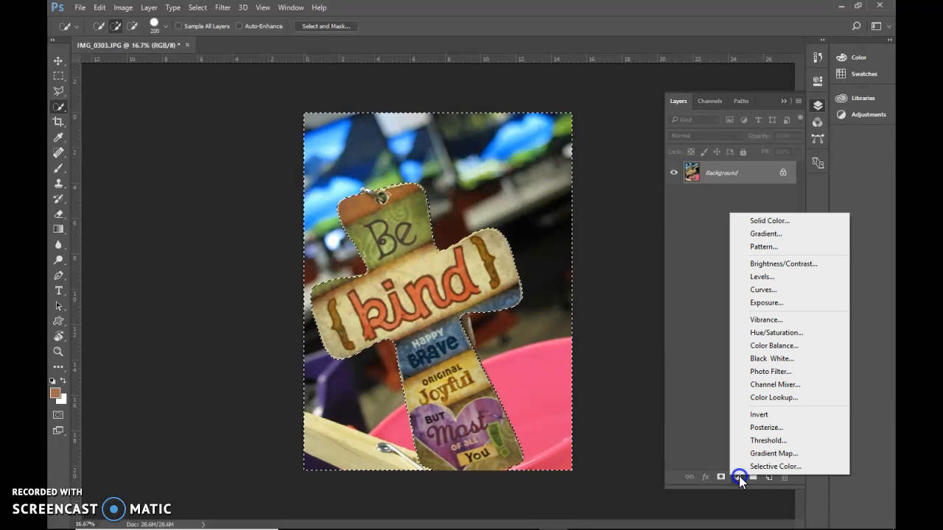
{"action": "left_click", "coordinate": [762, 361]}
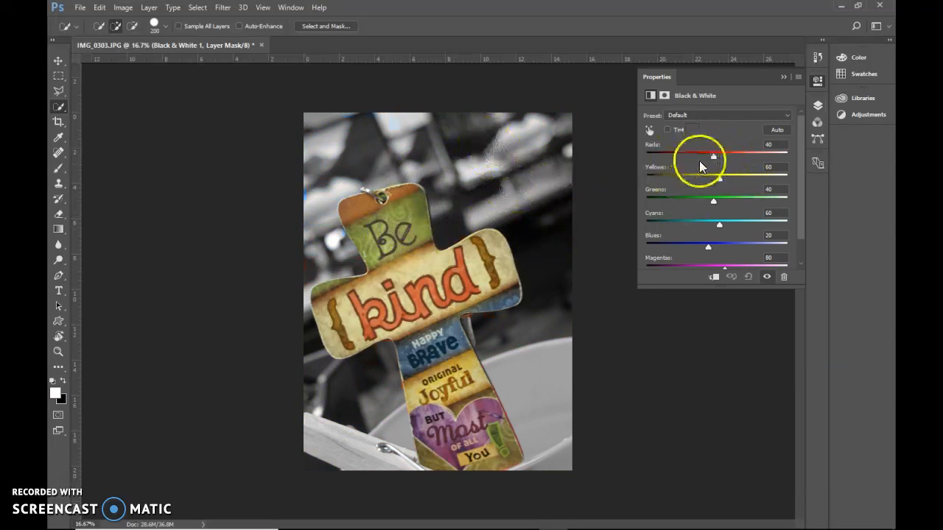
{"action": "mouse_move", "coordinate": [712, 156]}
{"action": "left_mouse_down"}
{"action": "mouse_move", "coordinate": [694, 155]}
{"action": "mouse_move", "coordinate": [709, 159]}
{"action": "left_mouse_up"}
{"action": "left_click_drag", "start_coordinate": [715, 198], "coordinate": [701, 205]}
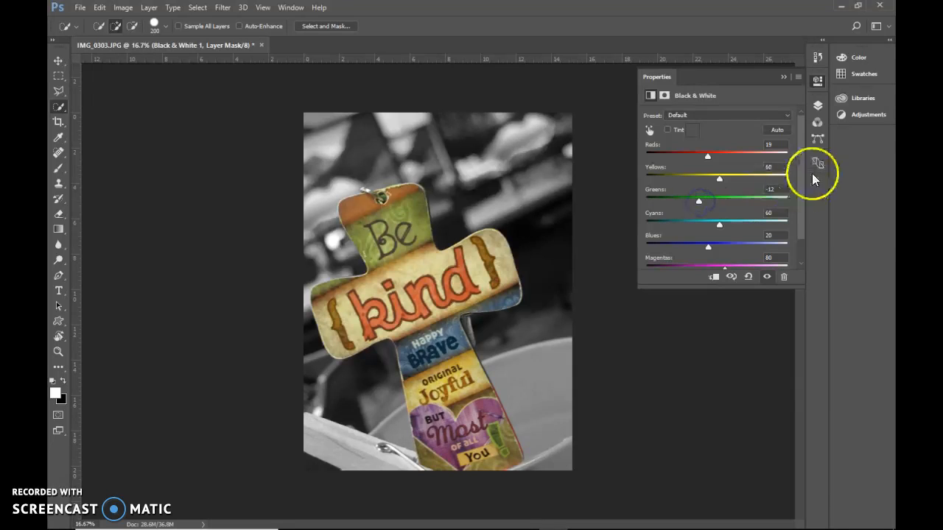
Clip the Black & White adjustment layer to the Background layer with a clipping mask
{"action": "left_click", "coordinate": [816, 106]}
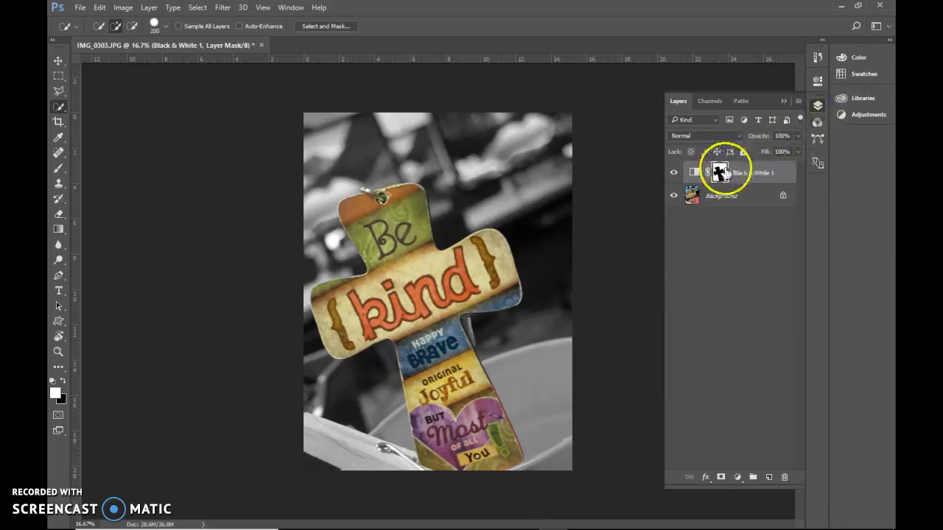
{"action": "right_click", "coordinate": [779, 171]}
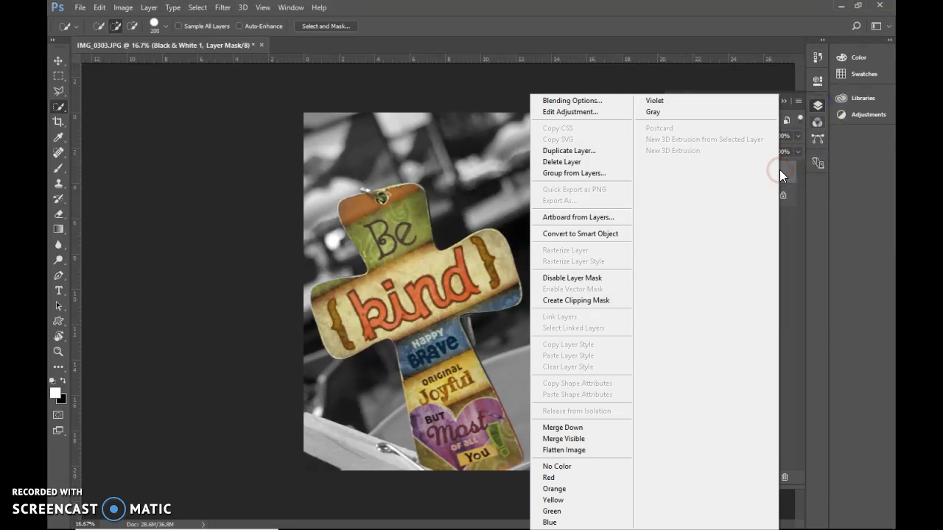
{"action": "left_click", "coordinate": [609, 300]}
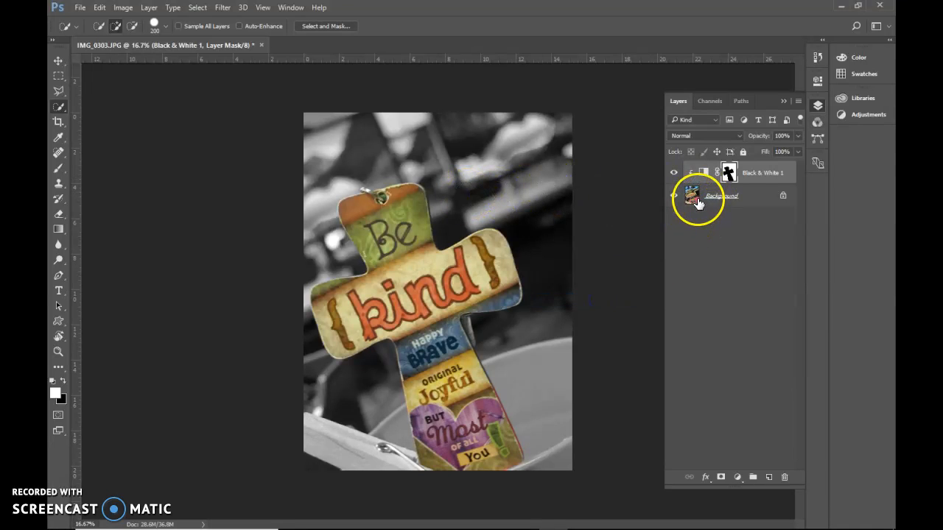
Add a Levels adjustment layer over the whole image with input levels of 28, 1.07 and 236
{"action": "left_click", "coordinate": [737, 478]}
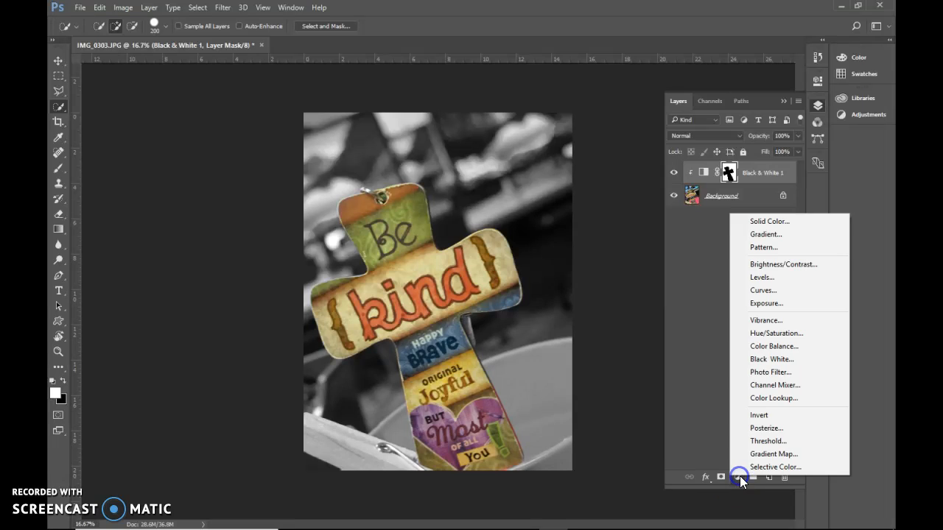
{"action": "left_click", "coordinate": [774, 279]}
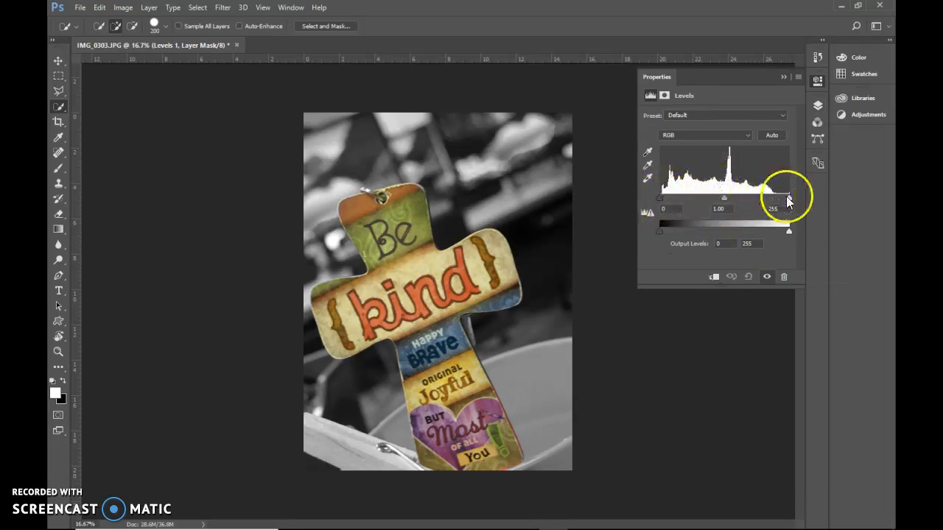
{"action": "mouse_move", "coordinate": [788, 200]}
{"action": "left_mouse_down"}
{"action": "mouse_move", "coordinate": [761, 199]}
{"action": "mouse_move", "coordinate": [779, 199]}
{"action": "left_mouse_up"}
{"action": "left_click_drag", "start_coordinate": [661, 199], "coordinate": [724, 197]}
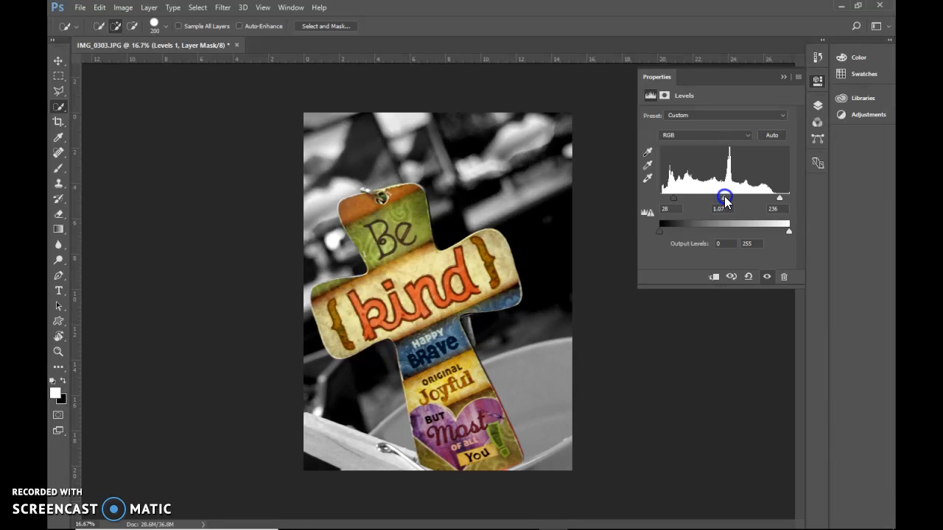
Toggle the Levels adjustment layer off and on to compare its effect on the image
{"action": "left_click", "coordinate": [817, 105]}
{"action": "left_click", "coordinate": [675, 175]}
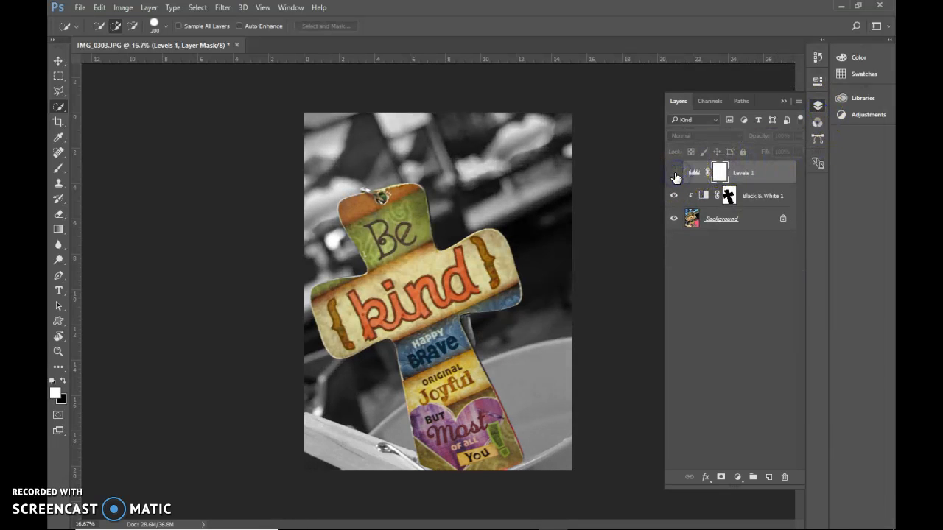
{"action": "left_click", "coordinate": [674, 174]}
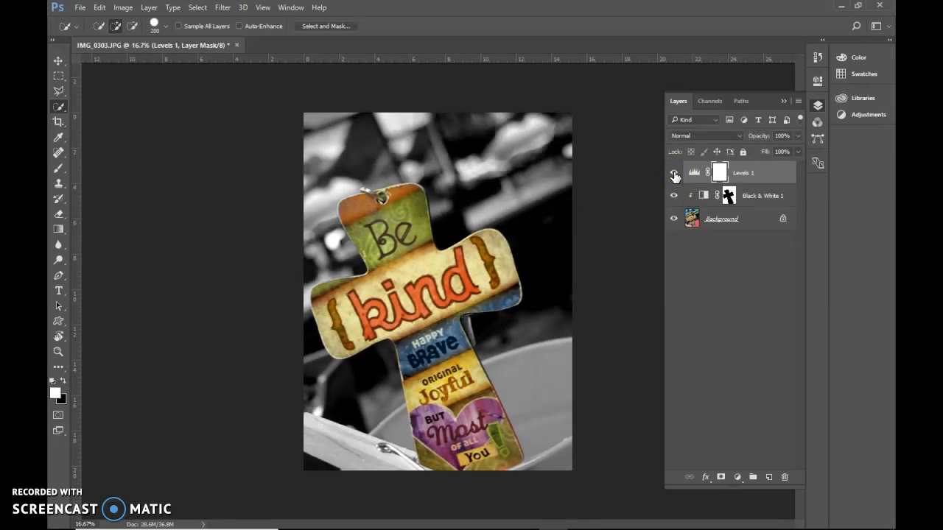
{"action": "left_click", "coordinate": [773, 175]}
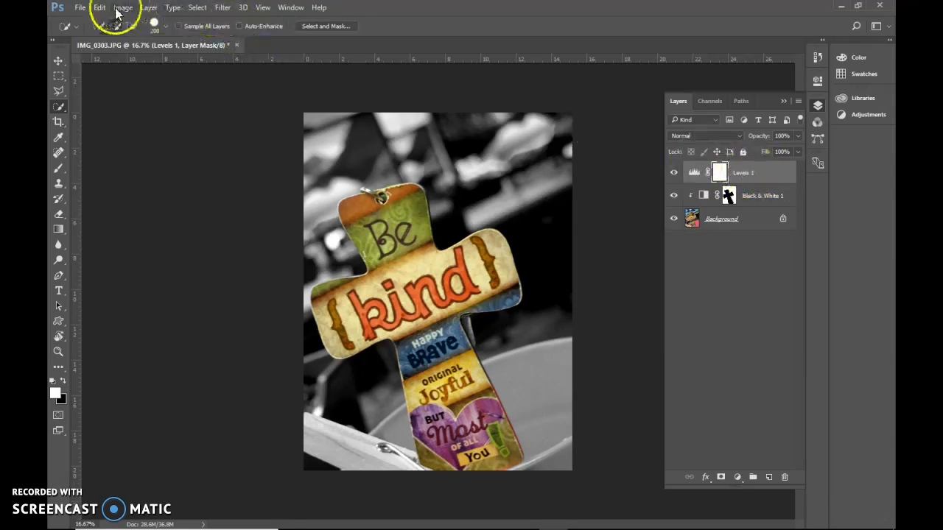
{"action": "left_click", "coordinate": [80, 9]}
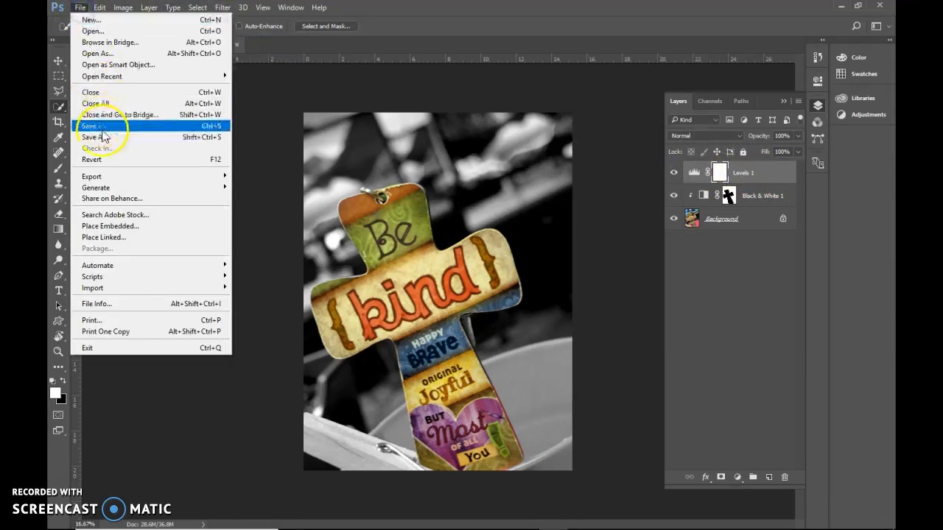
{"action": "left_click", "coordinate": [358, 158]}
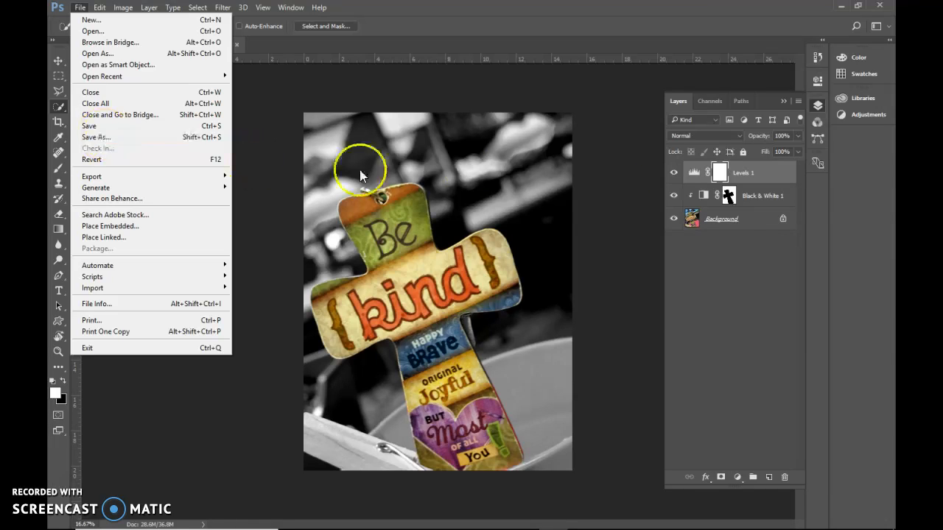
Revert the image to its original IMG_0303.JPG snapshot in the History
{"action": "left_click", "coordinate": [285, 8]}
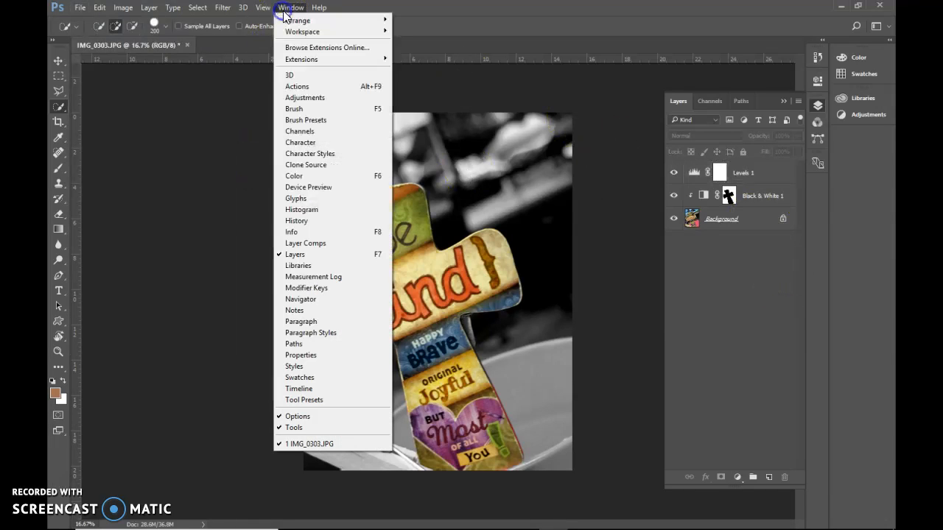
{"action": "left_click", "coordinate": [316, 221]}
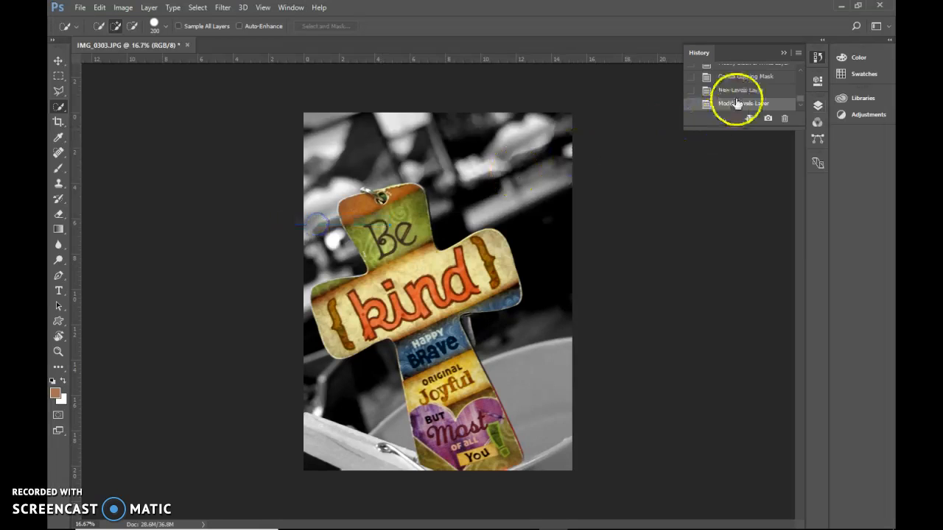
{"action": "left_click_drag", "start_coordinate": [800, 98], "coordinate": [798, 72]}
{"action": "left_click", "coordinate": [746, 72]}
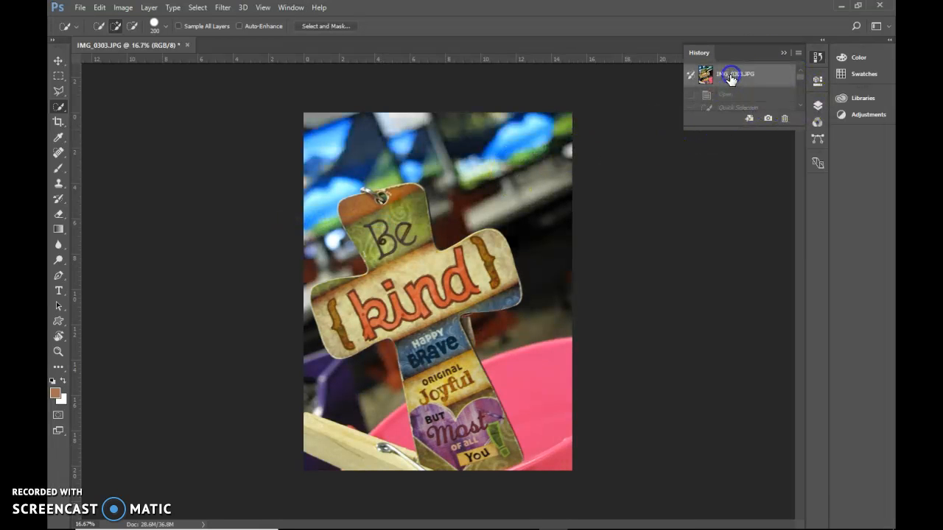
Switch to the course page in Chrome and review the instructions and example for exercise 1, MacroPopout
{"action": "mouse_move", "coordinate": [407, 523]}
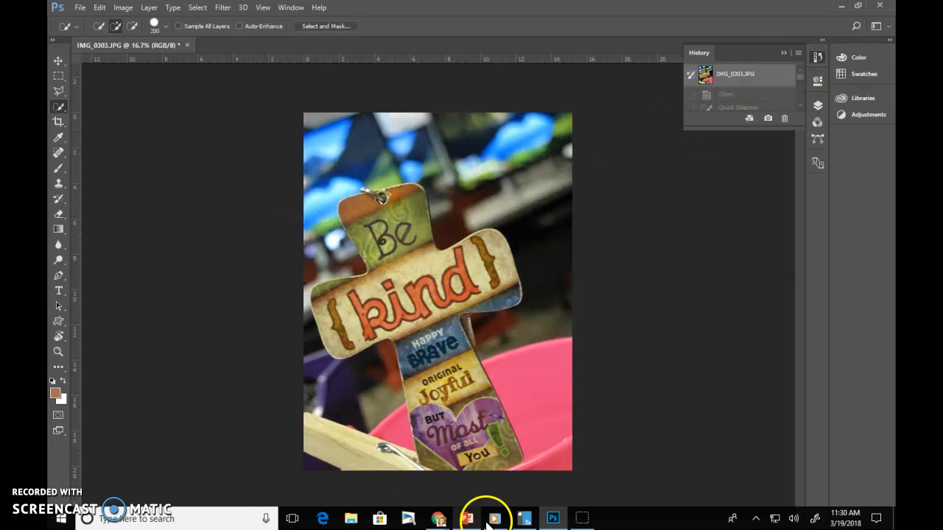
{"action": "mouse_move", "coordinate": [438, 519]}
{"action": "left_click", "coordinate": [497, 477]}
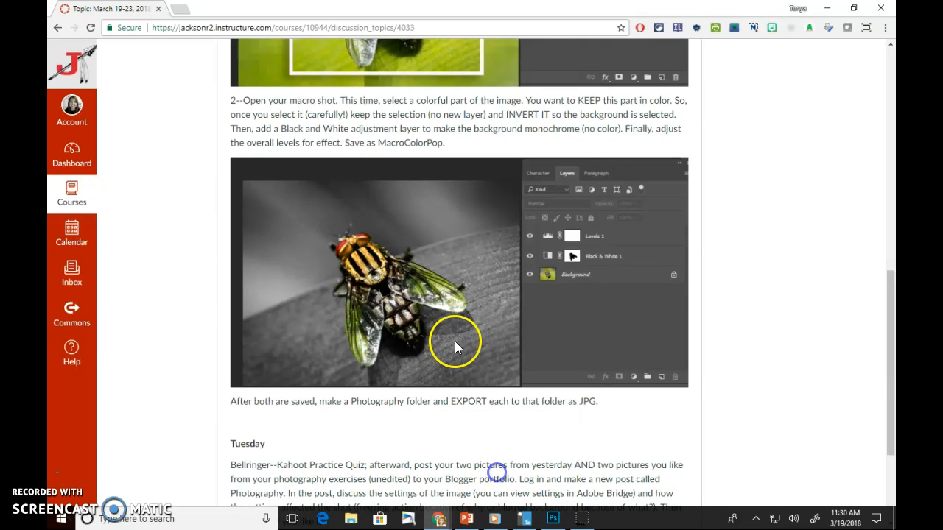
{"action": "scroll", "coordinate": [452, 341], "scroll_direction": "up", "scroll_amount": 5}
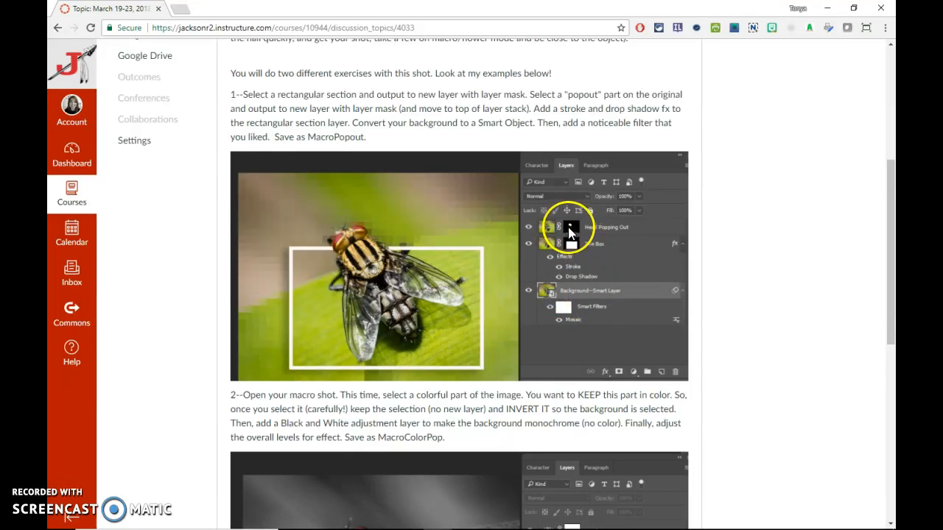
Switch back to Photoshop and draw a rectangular marquee selection over most of the cross, leaving the top of the cross outside it
{"action": "left_click", "coordinate": [552, 519]}
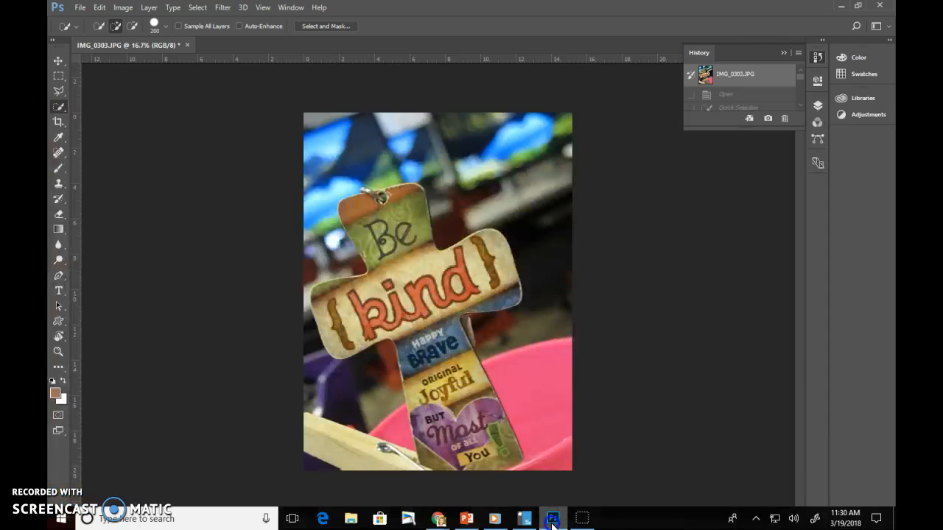
{"action": "left_click", "coordinate": [59, 78]}
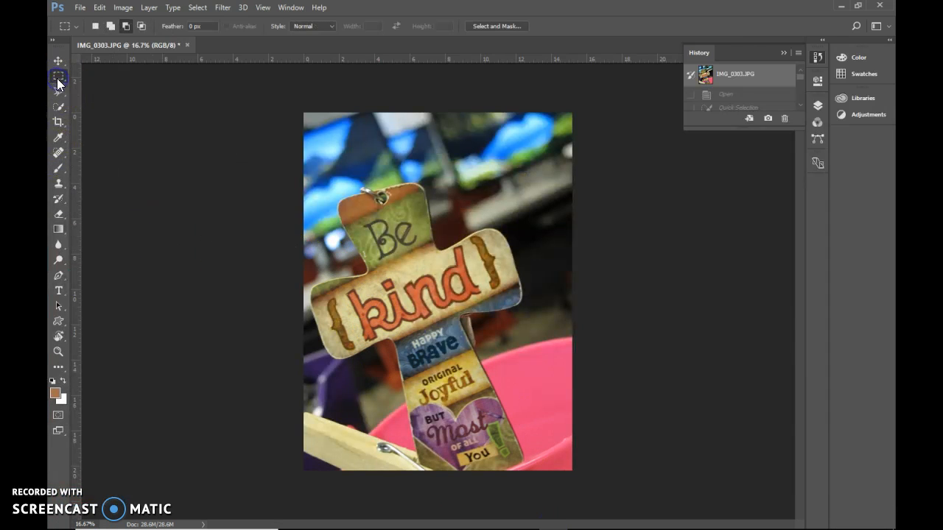
{"action": "left_click", "coordinate": [111, 26]}
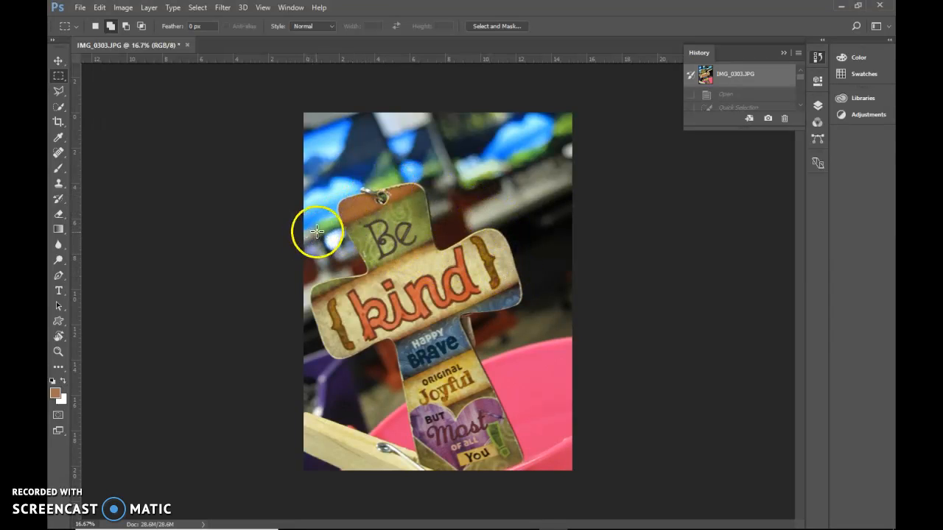
{"action": "left_click_drag", "start_coordinate": [313, 222], "coordinate": [473, 456]}
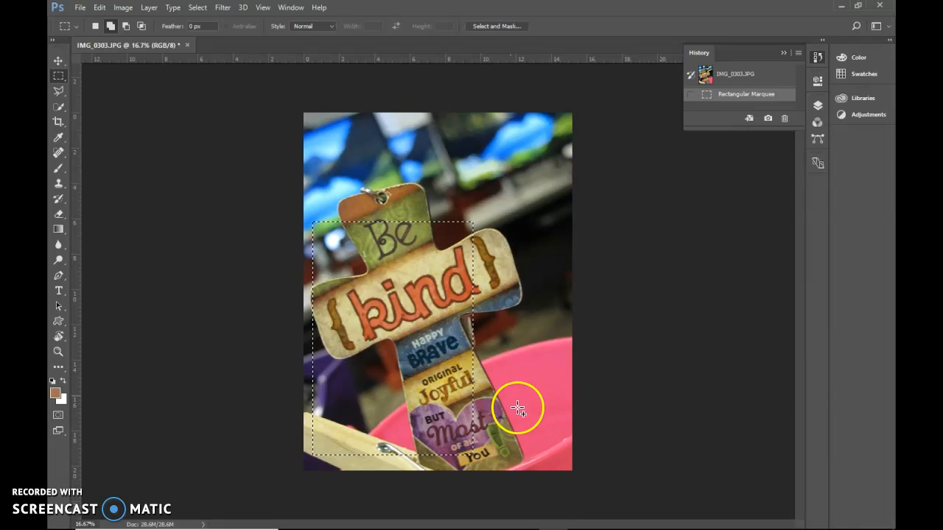
Output the rectangular selection to a new layer with a layer mask using Select and Mask
{"action": "left_click", "coordinate": [486, 26]}
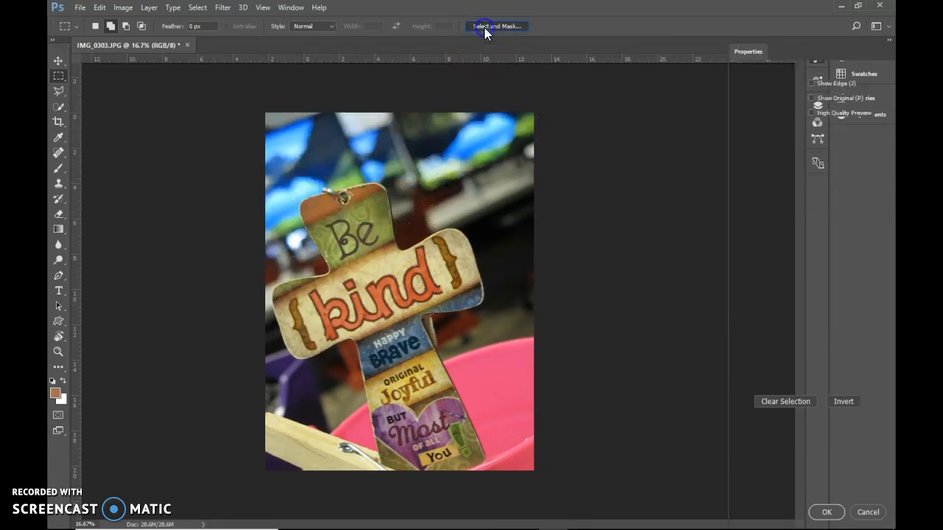
{"action": "left_click", "coordinate": [789, 457]}
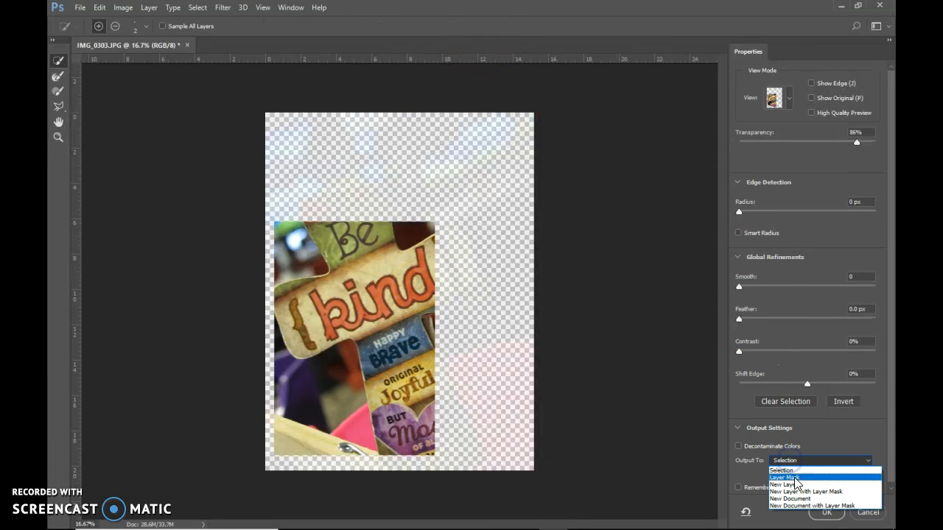
{"action": "left_click", "coordinate": [797, 492]}
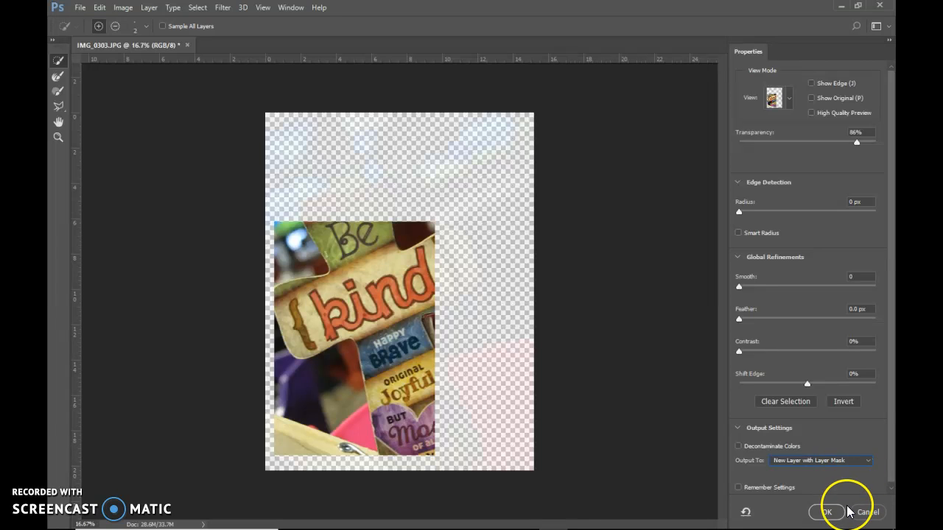
{"action": "left_click", "coordinate": [819, 512]}
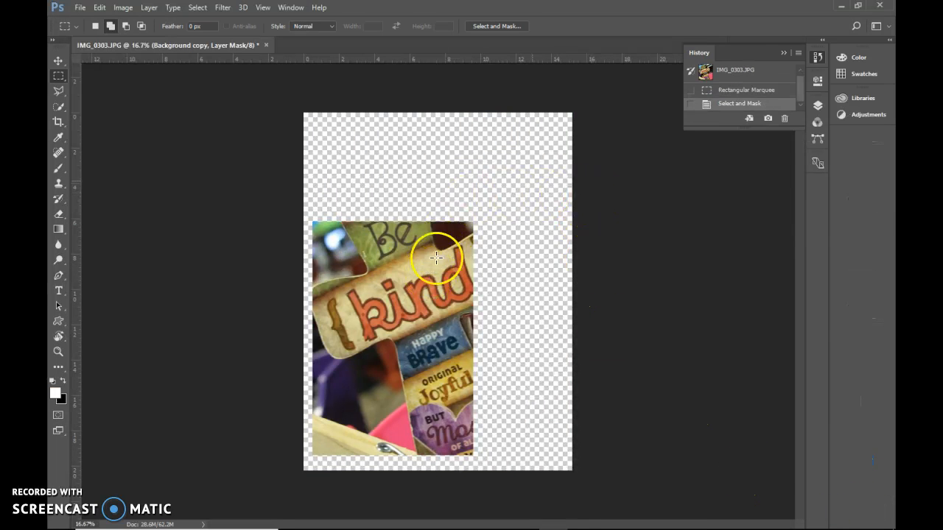
Show the Background layer, hide the masked Background copy, and make Background the active layer
{"action": "left_click", "coordinate": [818, 106]}
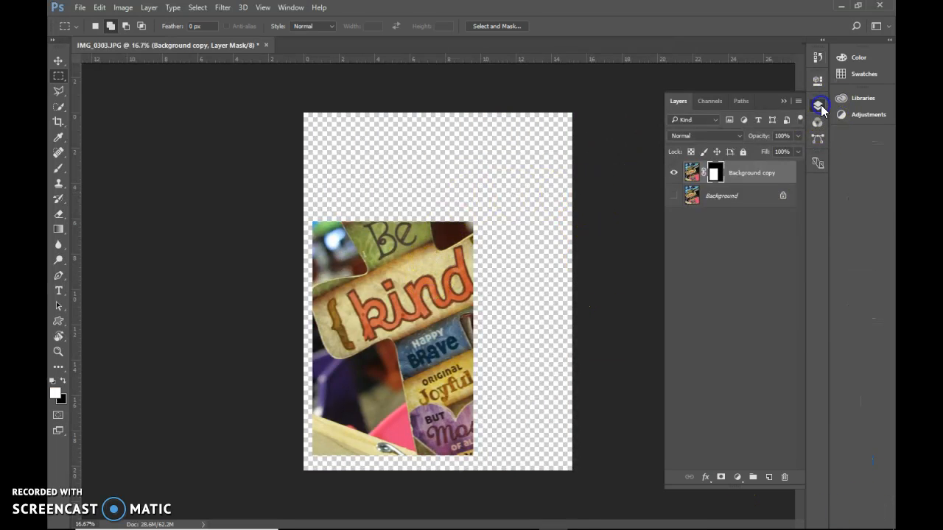
{"action": "left_click", "coordinate": [674, 196]}
{"action": "left_click", "coordinate": [674, 173]}
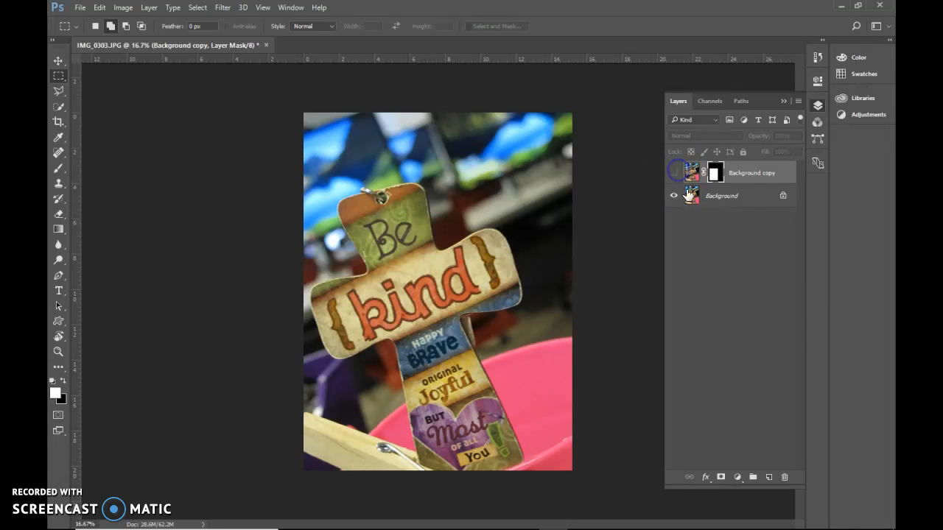
{"action": "left_click", "coordinate": [729, 197]}
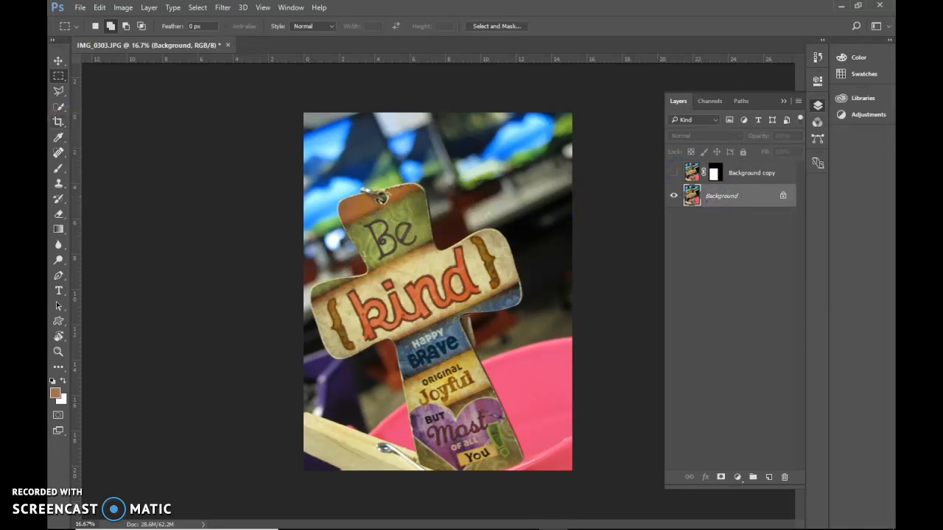
Quick-select the top of the cross and its right arm on the Background layer, down past the "kind" panel
{"action": "key", "text": "w"}
{"action": "mouse_move", "coordinate": [435, 228]}
{"action": "left_mouse_down"}
{"action": "mouse_move", "coordinate": [420, 200]}
{"action": "mouse_move", "coordinate": [376, 206]}
{"action": "mouse_move", "coordinate": [392, 201]}
{"action": "left_mouse_up"}
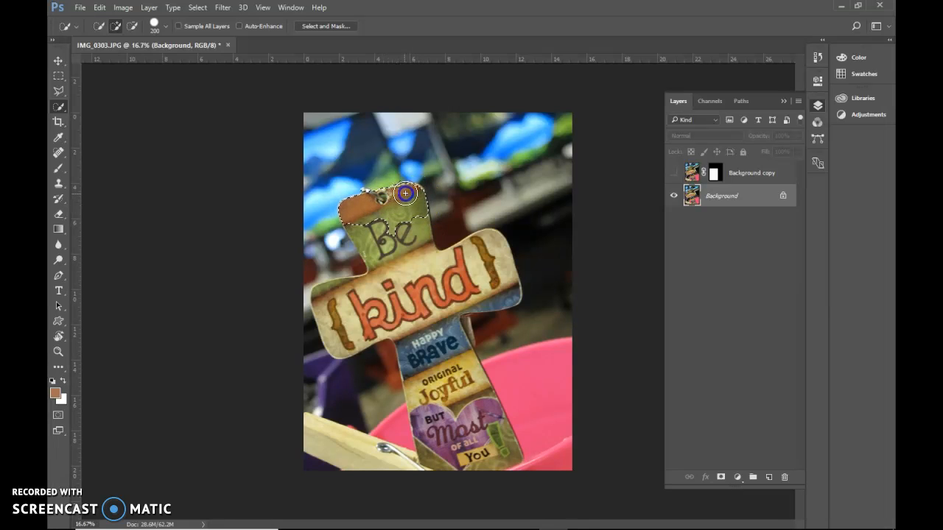
{"action": "mouse_move", "coordinate": [414, 213]}
{"action": "left_mouse_down"}
{"action": "mouse_move", "coordinate": [417, 240]}
{"action": "mouse_move", "coordinate": [382, 226]}
{"action": "mouse_move", "coordinate": [410, 257]}
{"action": "mouse_move", "coordinate": [452, 265]}
{"action": "mouse_move", "coordinate": [489, 249]}
{"action": "mouse_move", "coordinate": [506, 287]}
{"action": "mouse_move", "coordinate": [441, 306]}
{"action": "left_mouse_up"}
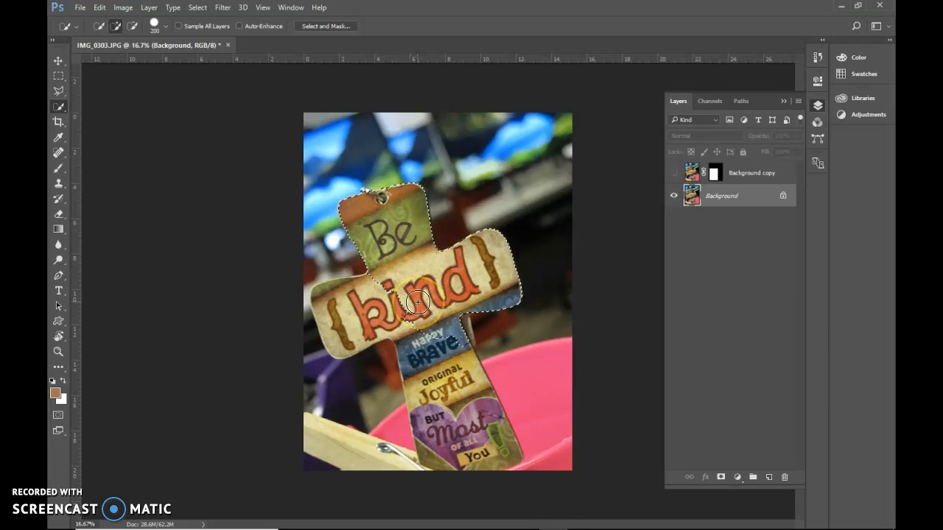
Output the cross selection to a new layer with a layer mask using Select and Mask
{"action": "left_click", "coordinate": [337, 28]}
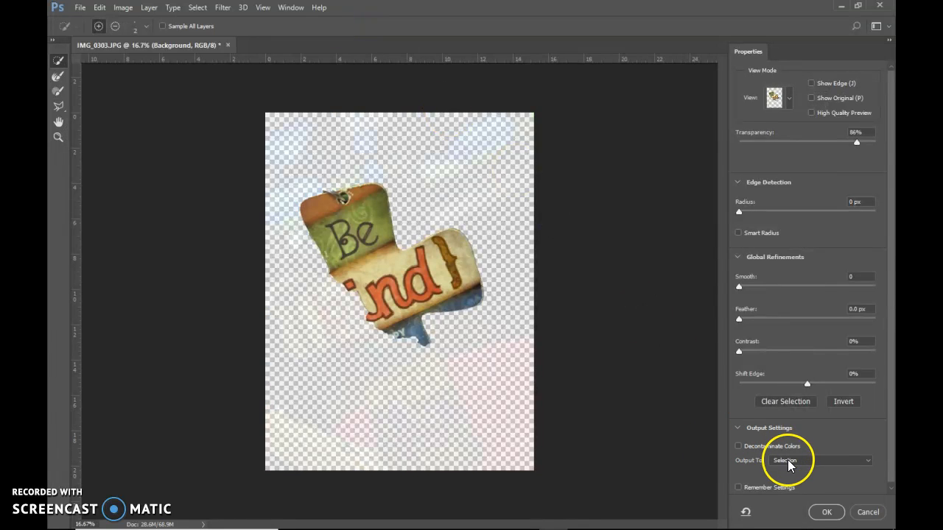
{"action": "left_click", "coordinate": [788, 461]}
{"action": "left_click", "coordinate": [787, 492]}
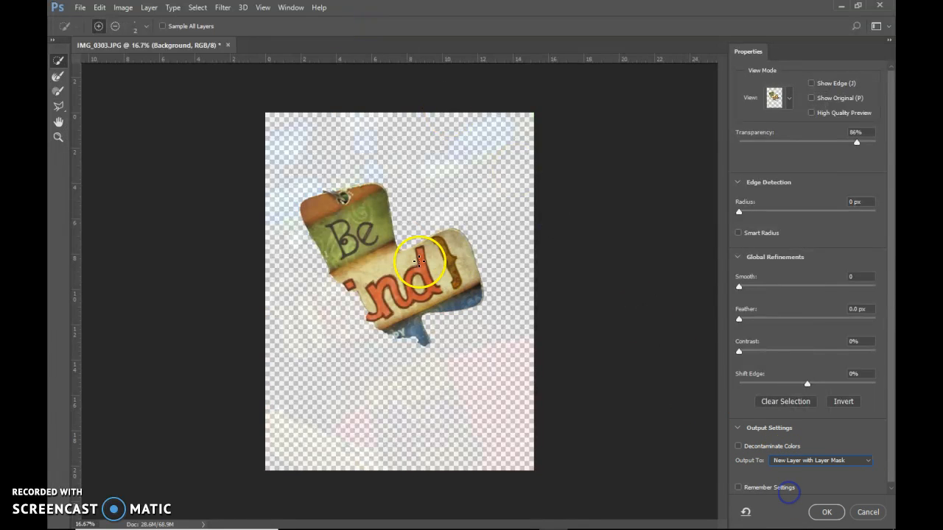
{"action": "left_click", "coordinate": [824, 514]}
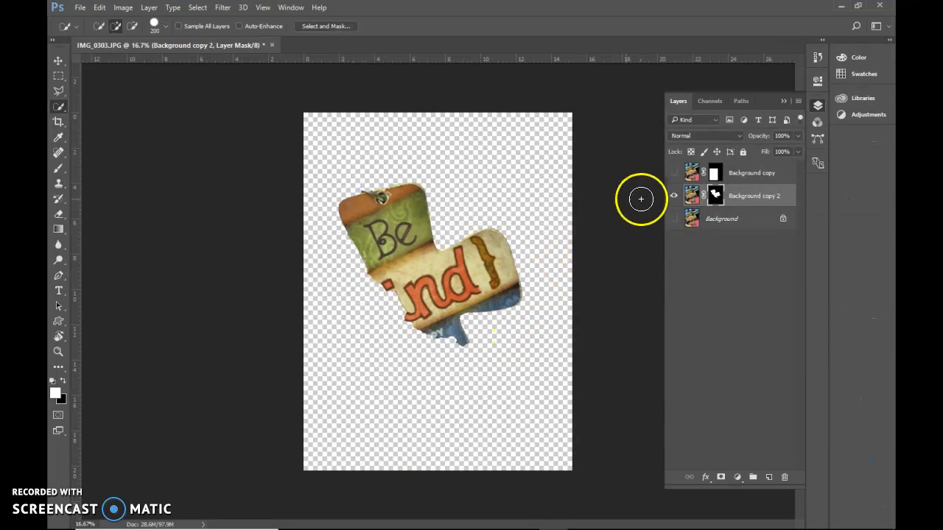
Check the masked rectangle layer on its own and make all three layers visible
{"action": "left_click", "coordinate": [674, 195]}
{"action": "left_click", "coordinate": [673, 173]}
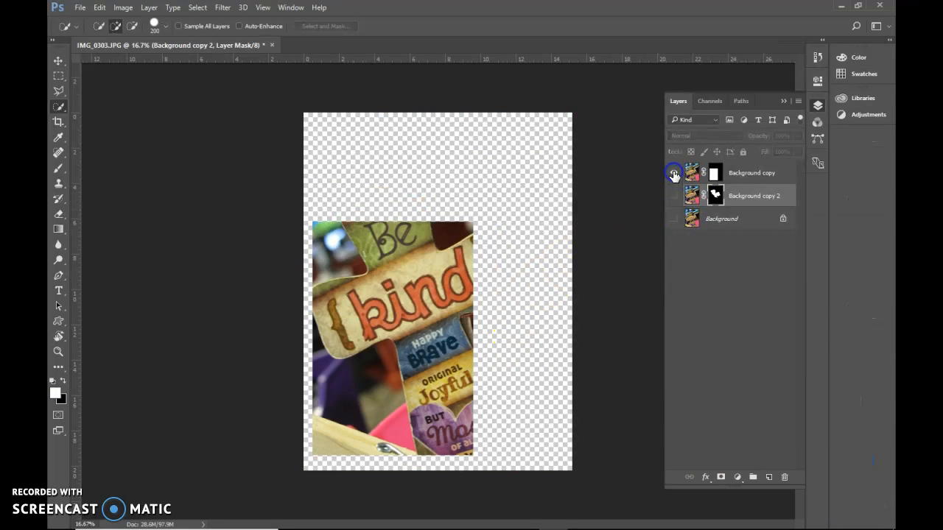
{"action": "left_click", "coordinate": [675, 195]}
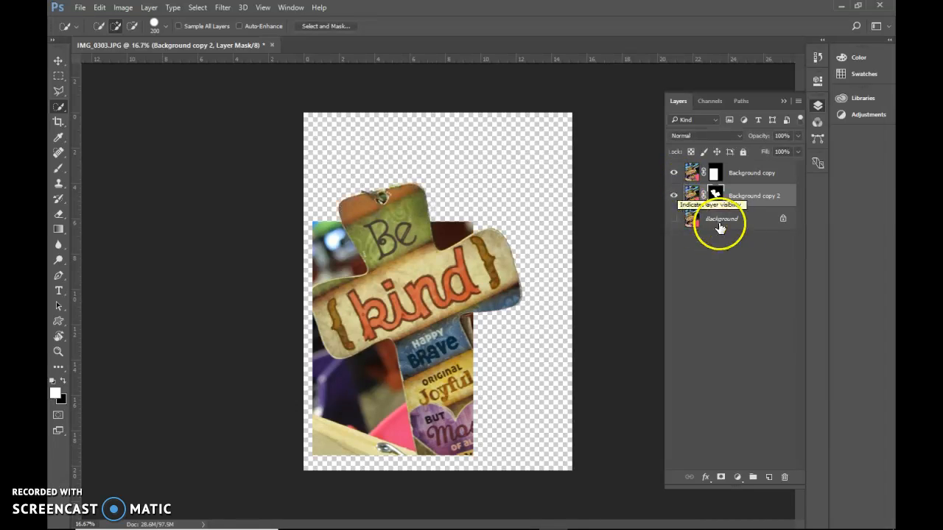
{"action": "left_click", "coordinate": [673, 219]}
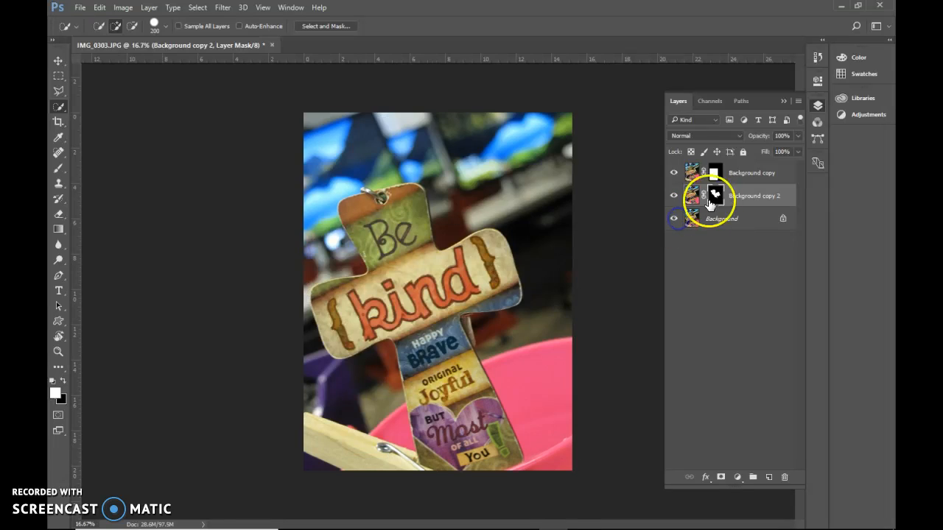
Add a white 70 px inside Stroke effect to the rectangular Background copy layer
{"action": "left_click", "coordinate": [740, 195]}
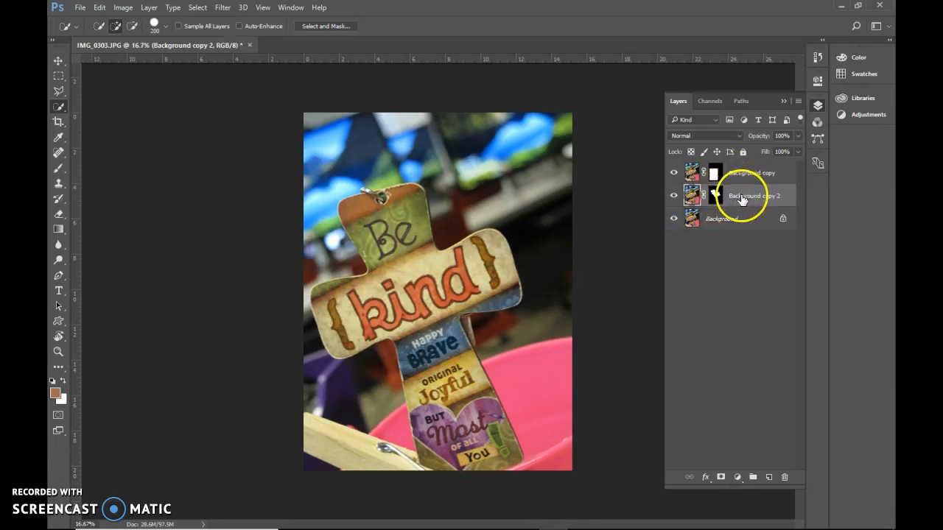
{"action": "left_click", "coordinate": [740, 175]}
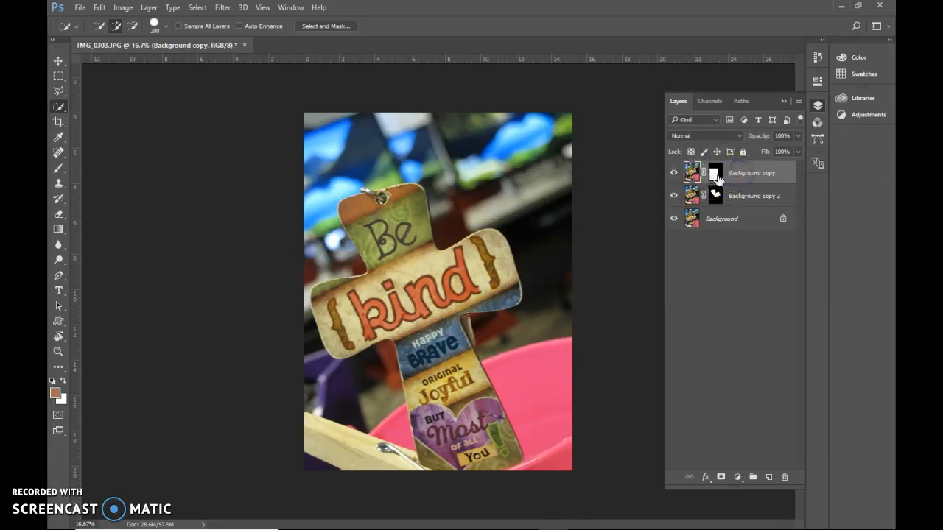
{"action": "left_click", "coordinate": [705, 479]}
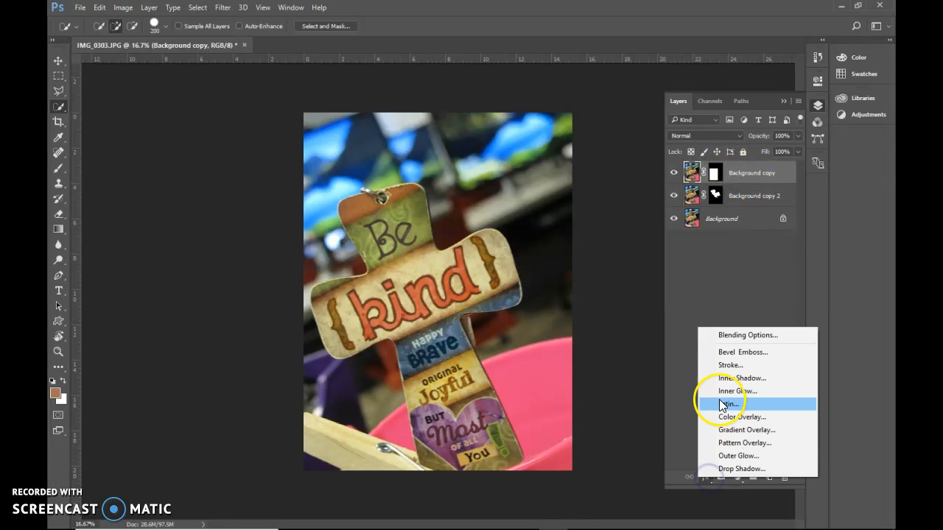
{"action": "left_click", "coordinate": [720, 364]}
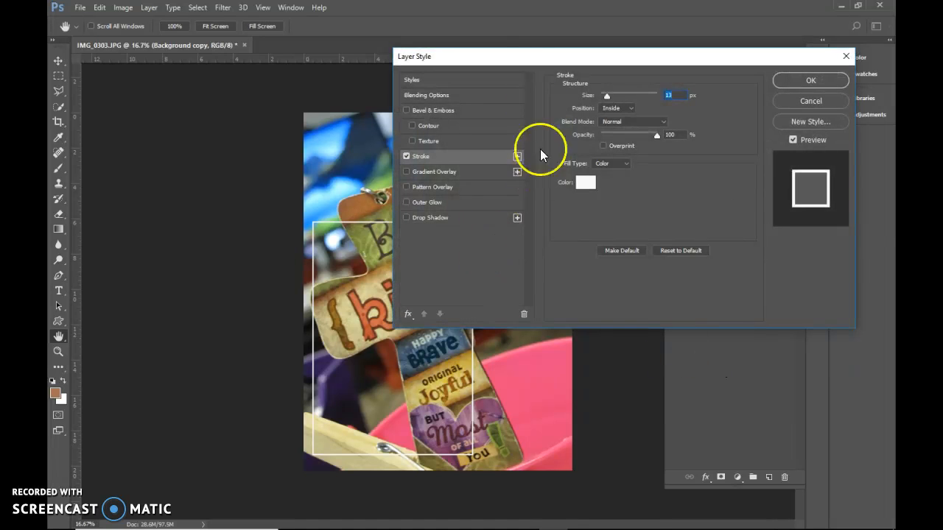
{"action": "left_click_drag", "start_coordinate": [605, 97], "coordinate": [619, 97]}
{"action": "mouse_move", "coordinate": [578, 60]}
{"action": "left_mouse_down"}
{"action": "mouse_move", "coordinate": [585, 372]}
{"action": "mouse_move", "coordinate": [358, 197]}
{"action": "mouse_move", "coordinate": [314, 128]}
{"action": "left_mouse_up"}
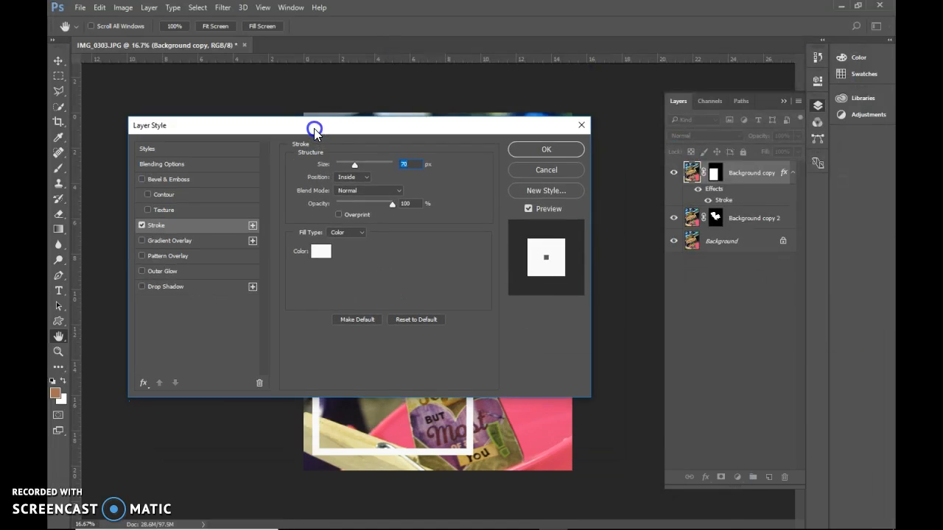
Add a Drop Shadow to the Background copy layer with distance 30 px, spread 46% and size 90 px
{"action": "left_click", "coordinate": [167, 287]}
{"action": "left_click_drag", "start_coordinate": [248, 126], "coordinate": [543, 99]}
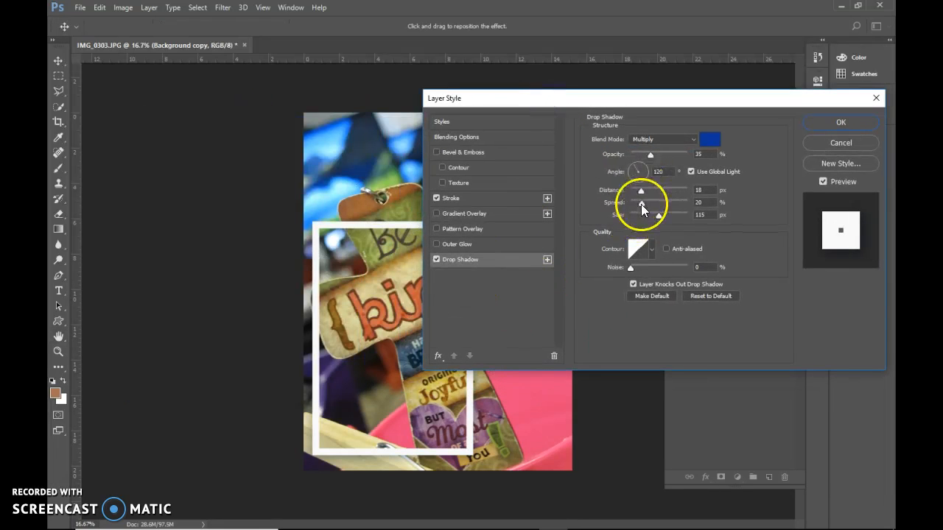
{"action": "mouse_move", "coordinate": [658, 215]}
{"action": "left_mouse_down"}
{"action": "mouse_move", "coordinate": [638, 227]}
{"action": "mouse_move", "coordinate": [654, 227]}
{"action": "mouse_move", "coordinate": [656, 206]}
{"action": "left_mouse_up"}
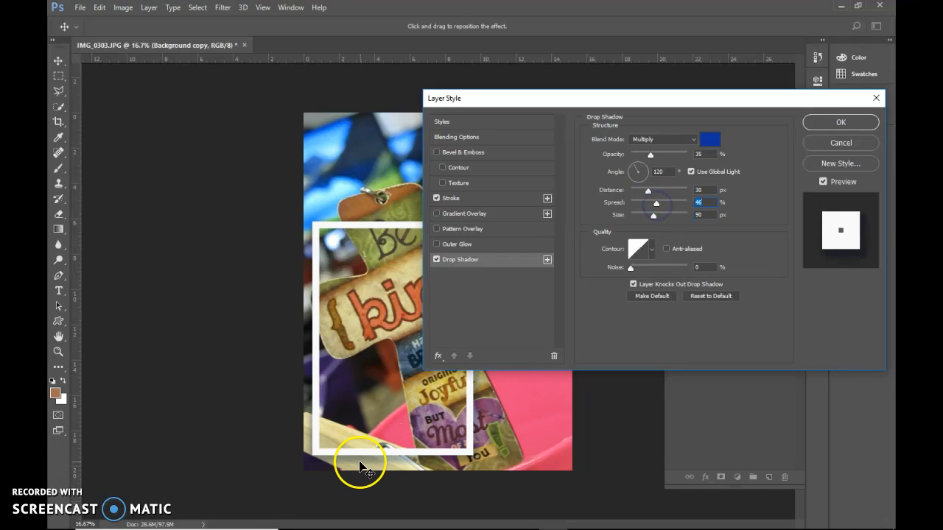
{"action": "left_click", "coordinate": [822, 128]}
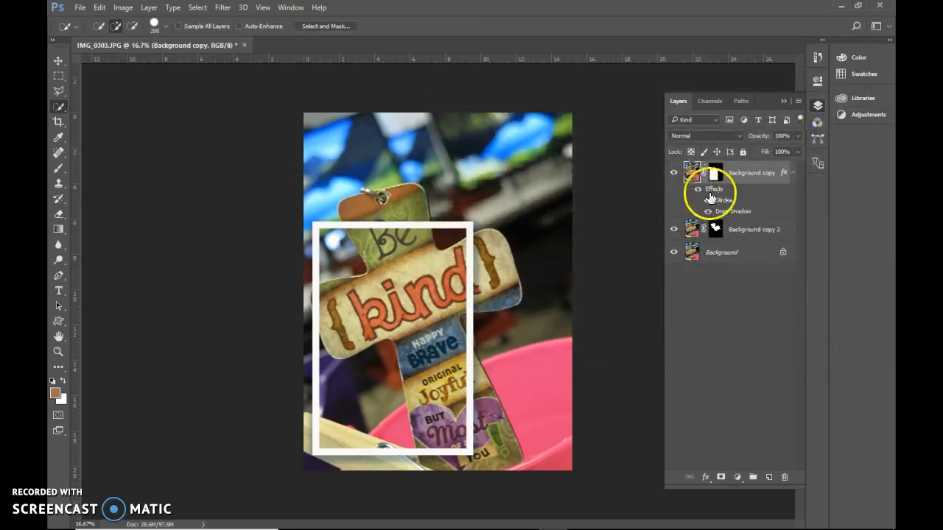
Rename the Background copy 2 layer to "poking out" and move it above the framed Background copy layer
{"action": "left_click", "coordinate": [744, 232]}
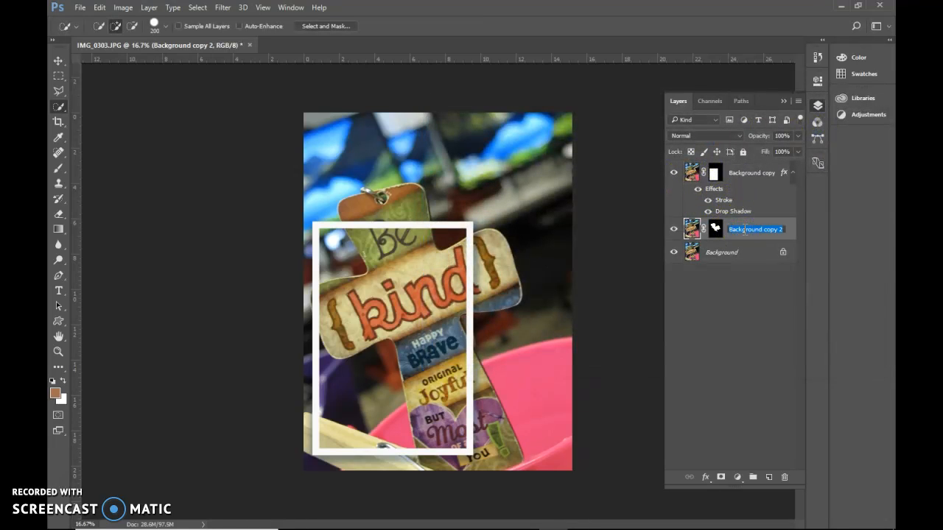
{"action": "type", "text": "poking out"}
{"action": "key", "text": "Return"}
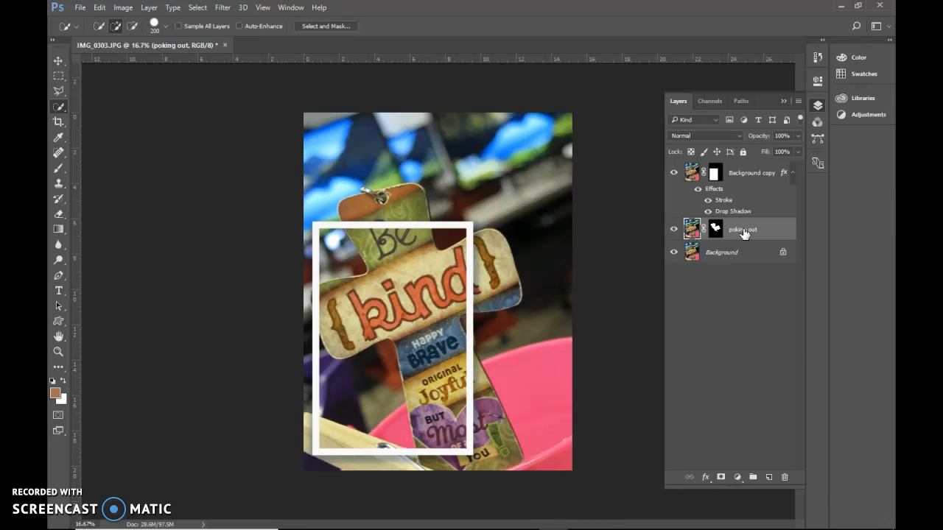
{"action": "left_click", "coordinate": [774, 229]}
{"action": "left_click_drag", "start_coordinate": [761, 177], "coordinate": [762, 174]}
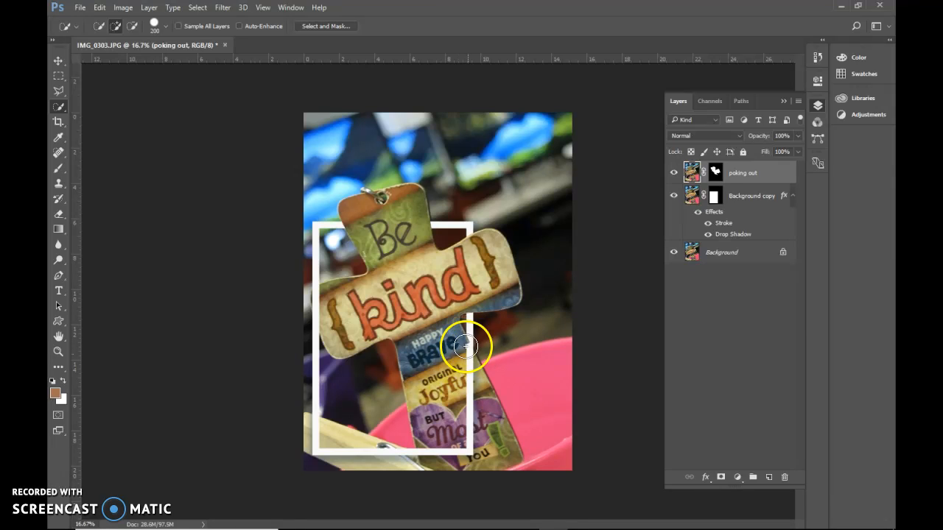
Target the layer mask of "poking out" and set up the Brush tool with black at size 125
{"action": "left_click", "coordinate": [715, 177]}
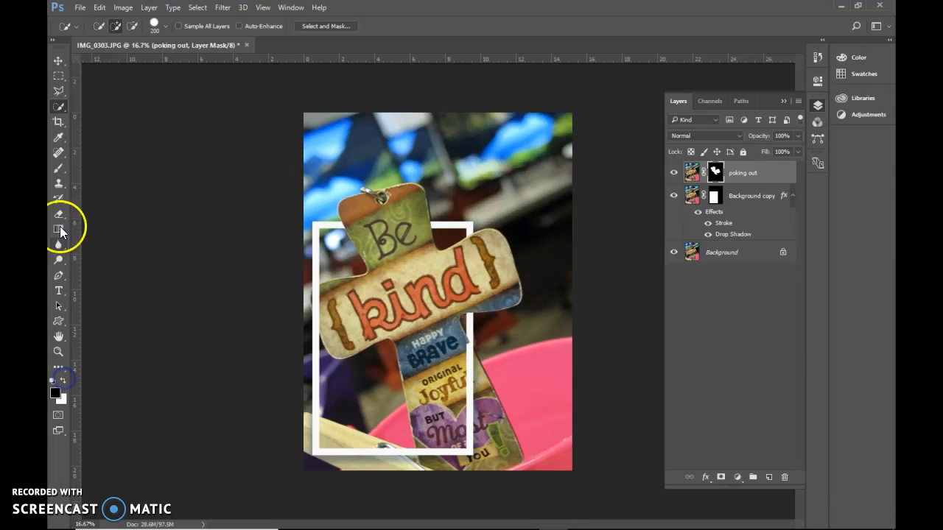
{"action": "left_click", "coordinate": [63, 170]}
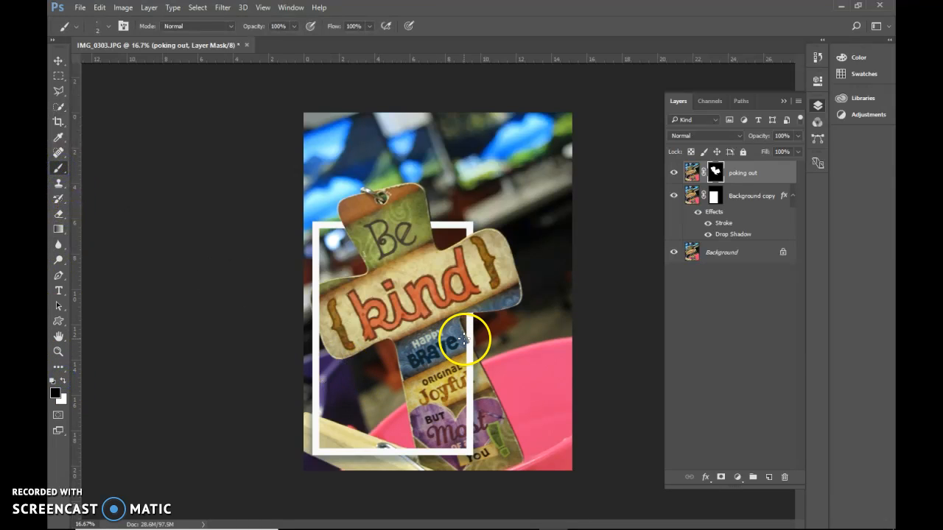
{"action": "key", "text": "bracketright"}
{"action": "key", "text": "bracketright"}
{"action": "key", "text": "bracketright"}
{"action": "key", "text": "bracketright"}
{"action": "key", "text": "bracketright"}
{"action": "key", "text": "bracketright"}
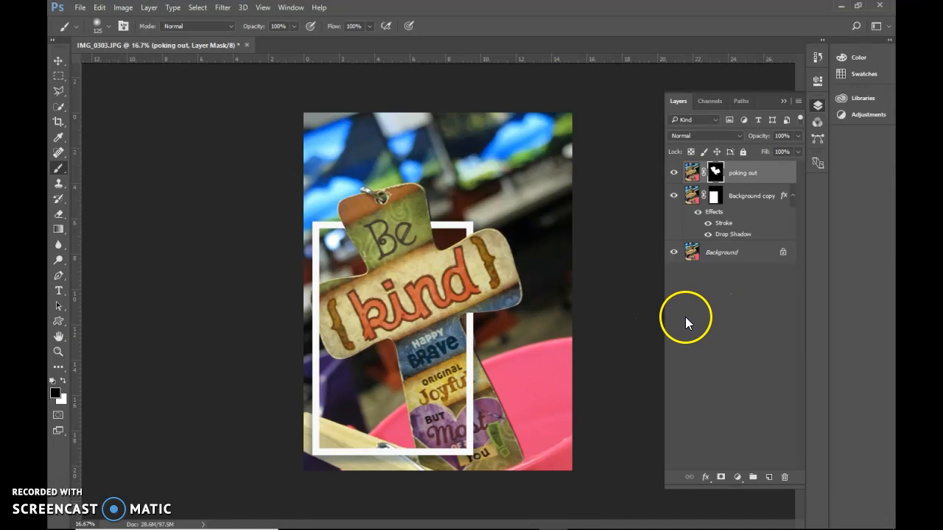
Convert the Background layer to a smart object
{"action": "left_click", "coordinate": [720, 253]}
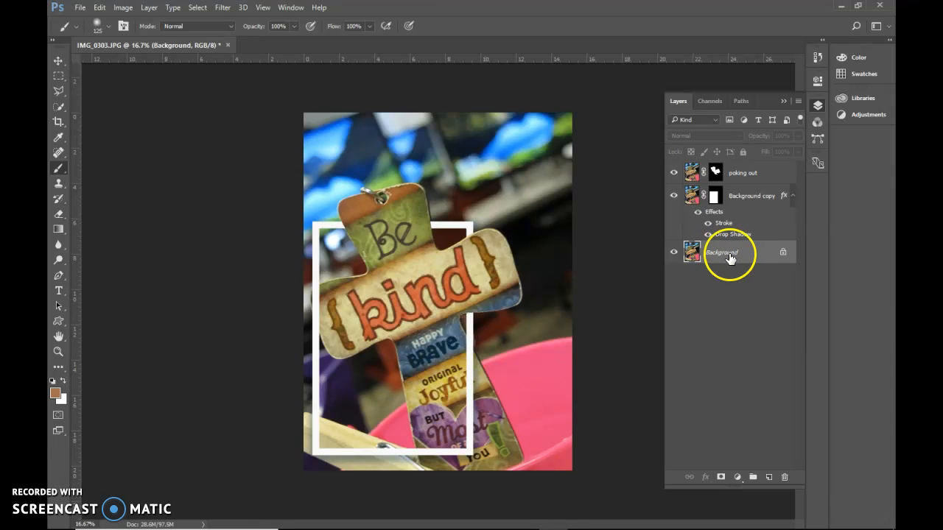
{"action": "right_click", "coordinate": [735, 254]}
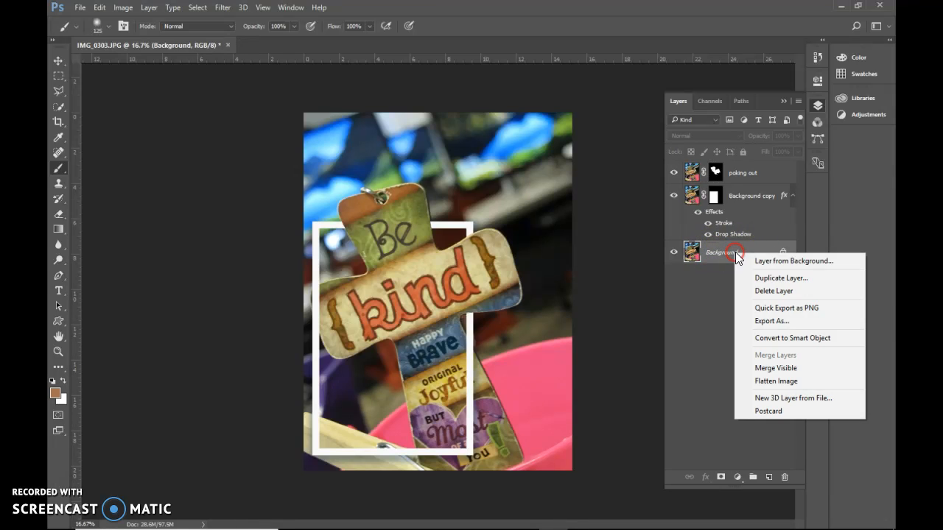
{"action": "left_click", "coordinate": [817, 337]}
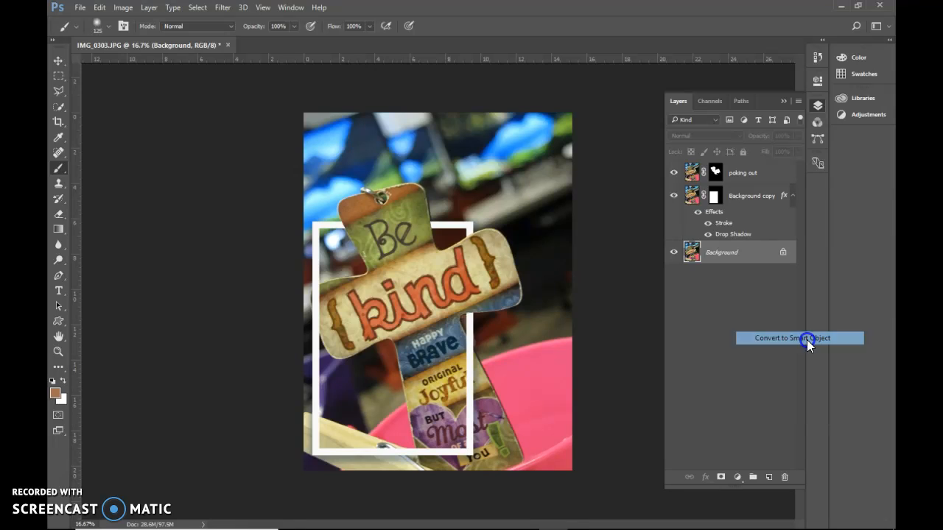
Try the Mezzotint filter on the bottom smart object layer and delete that smart filter
{"action": "left_click", "coordinate": [712, 260]}
{"action": "left_click", "coordinate": [221, 8]}
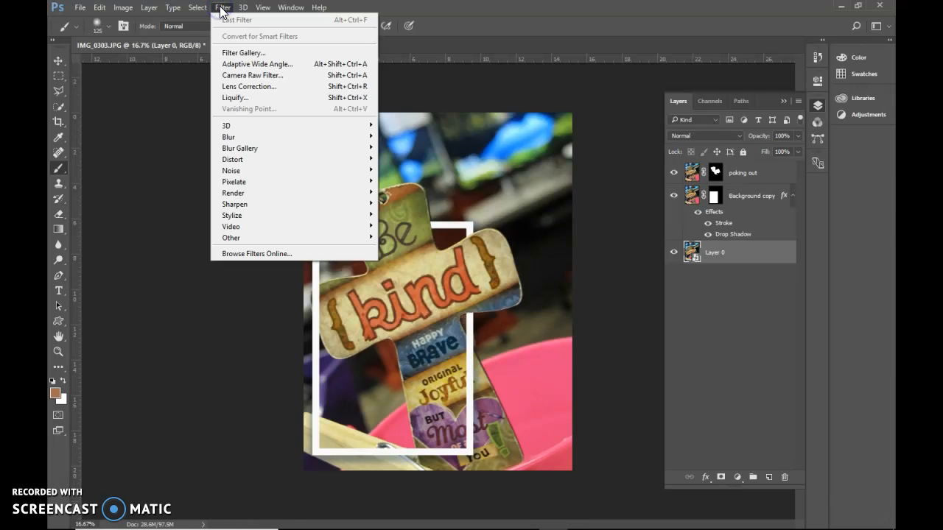
{"action": "left_click", "coordinate": [260, 138]}
{"action": "left_click", "coordinate": [254, 182]}
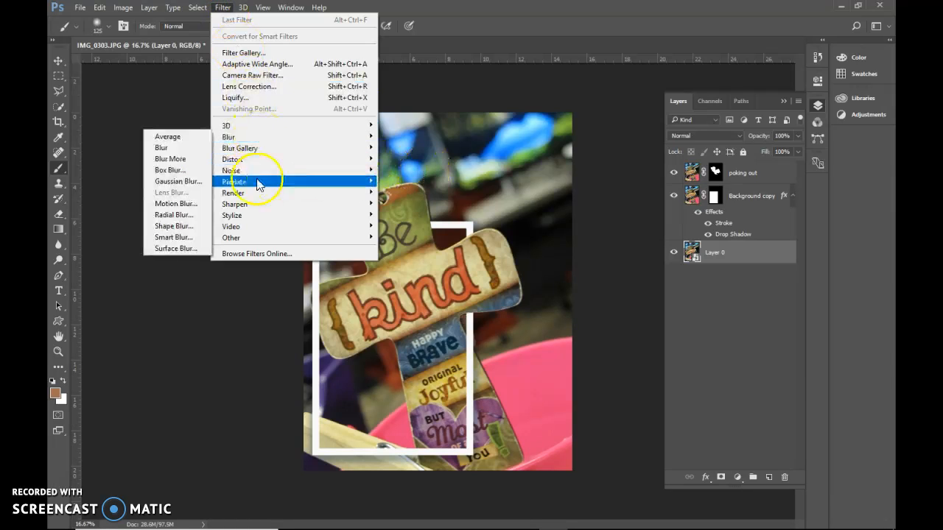
{"action": "left_click", "coordinate": [177, 216]}
{"action": "left_click", "coordinate": [180, 228]}
{"action": "left_click_drag", "start_coordinate": [477, 116], "coordinate": [628, 77]}
{"action": "left_click", "coordinate": [707, 97]}
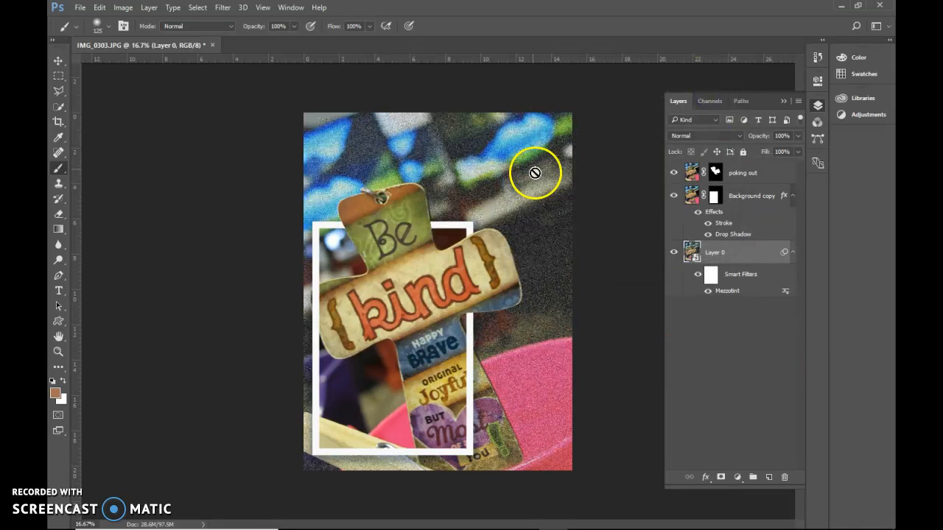
{"action": "right_click", "coordinate": [727, 295]}
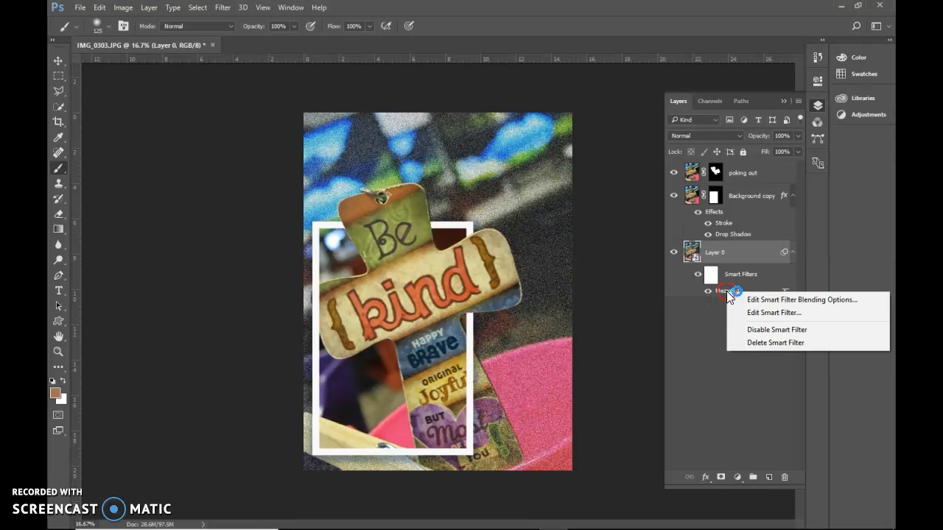
{"action": "left_click", "coordinate": [755, 342]}
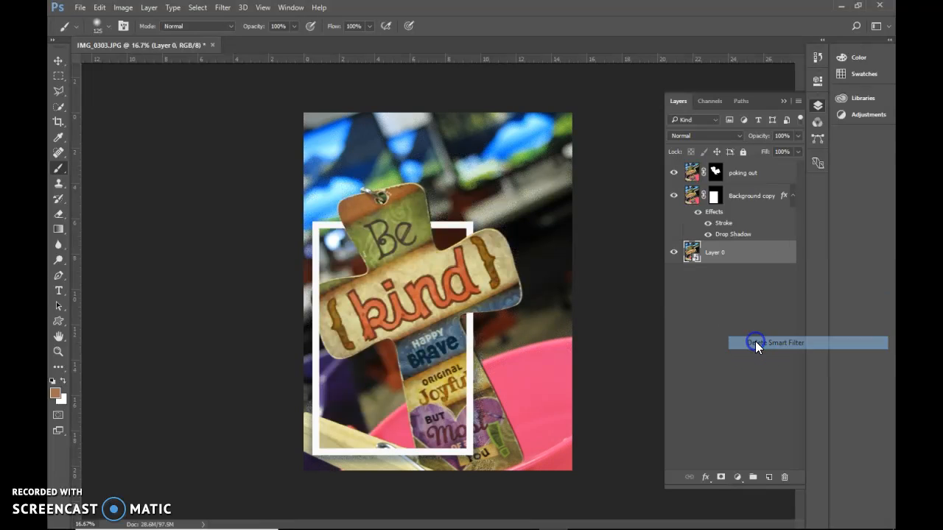
Try the Solarize filter on the bottom smart object layer and delete that smart filter
{"action": "left_click", "coordinate": [221, 7]}
{"action": "mouse_move", "coordinate": [268, 212]}
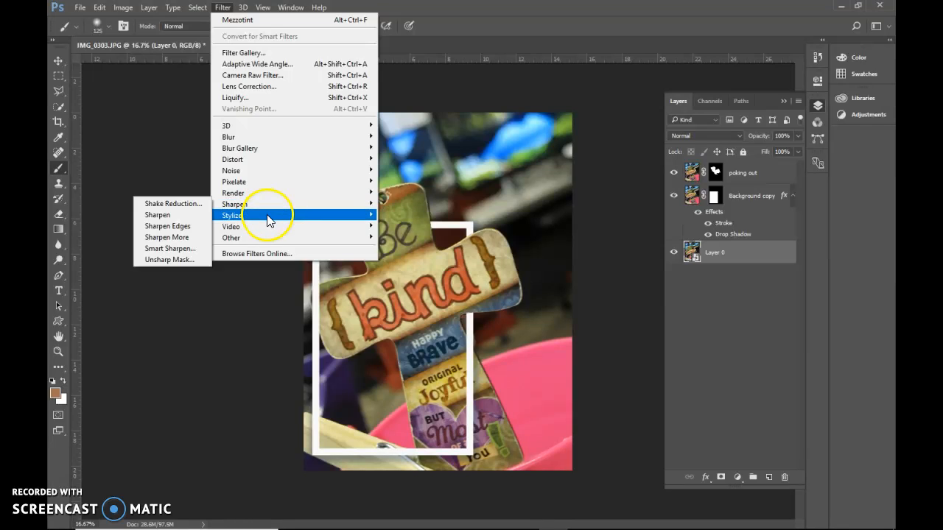
{"action": "left_click", "coordinate": [181, 272]}
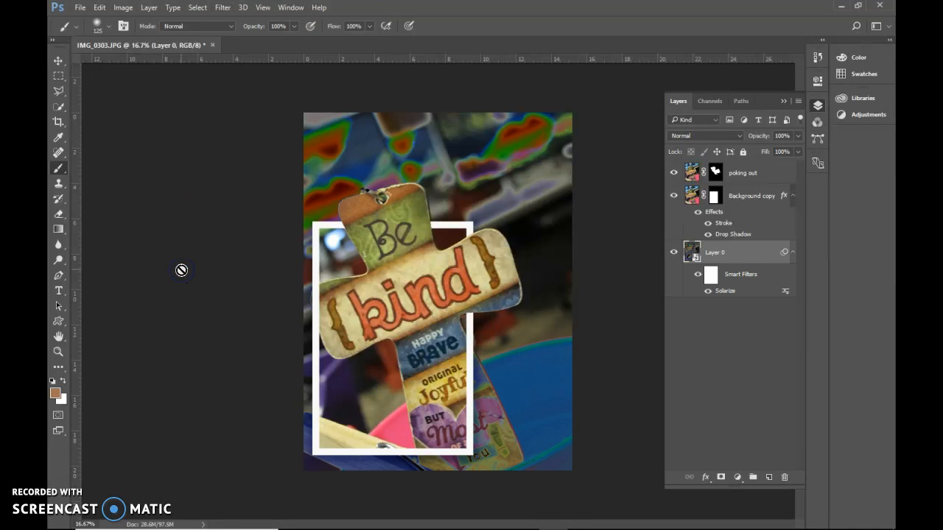
{"action": "right_click", "coordinate": [739, 297]}
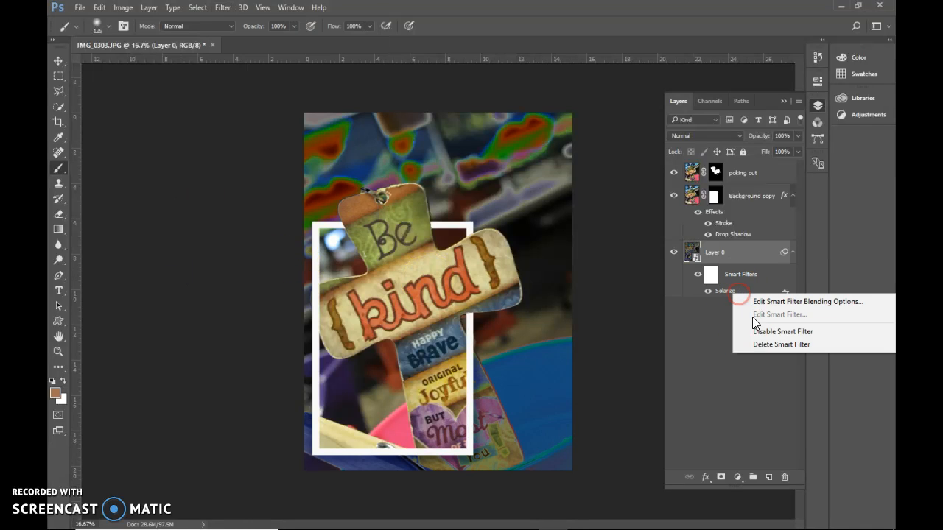
{"action": "left_click", "coordinate": [766, 349]}
Open the Filter Gallery for the bottom smart object layer and try the Texture filters, ending with Patchwork at square size 5
{"action": "left_click", "coordinate": [221, 7]}
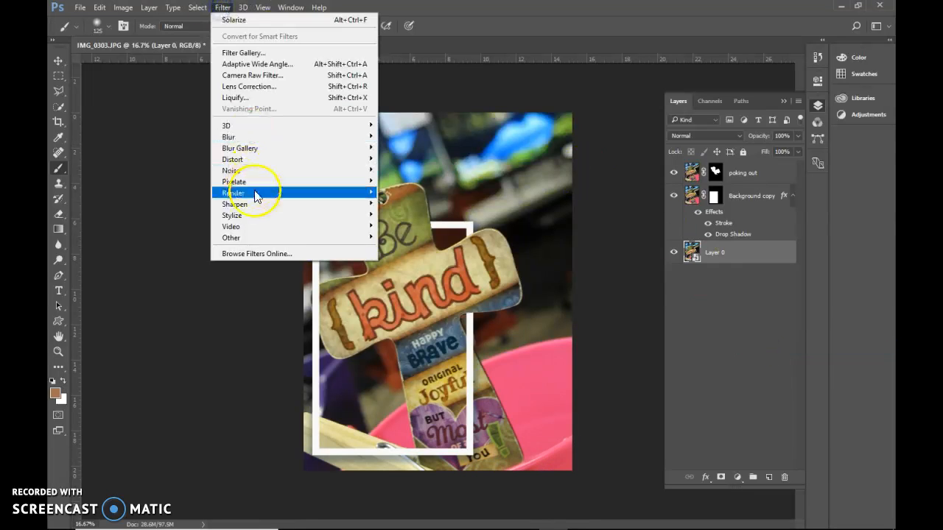
{"action": "left_click", "coordinate": [243, 53]}
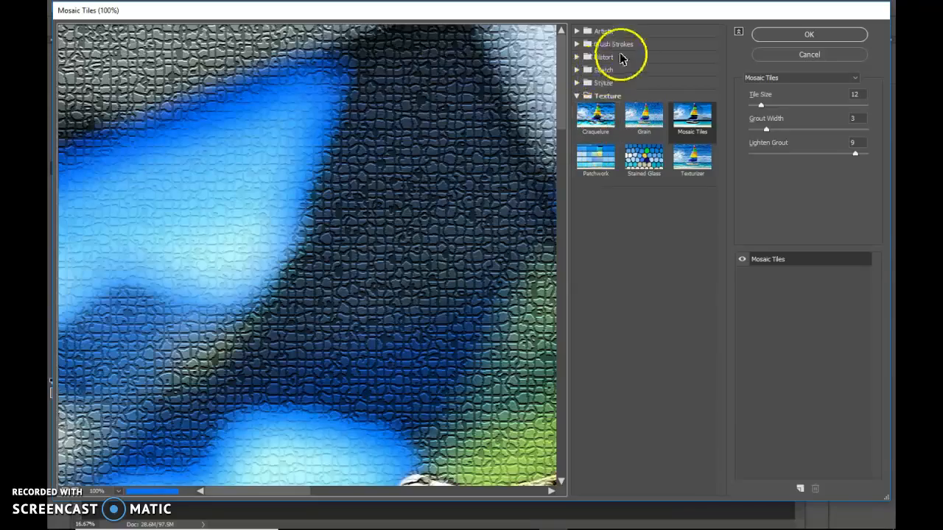
{"action": "left_click", "coordinate": [643, 115]}
{"action": "left_click", "coordinate": [647, 153]}
{"action": "left_click", "coordinate": [695, 118]}
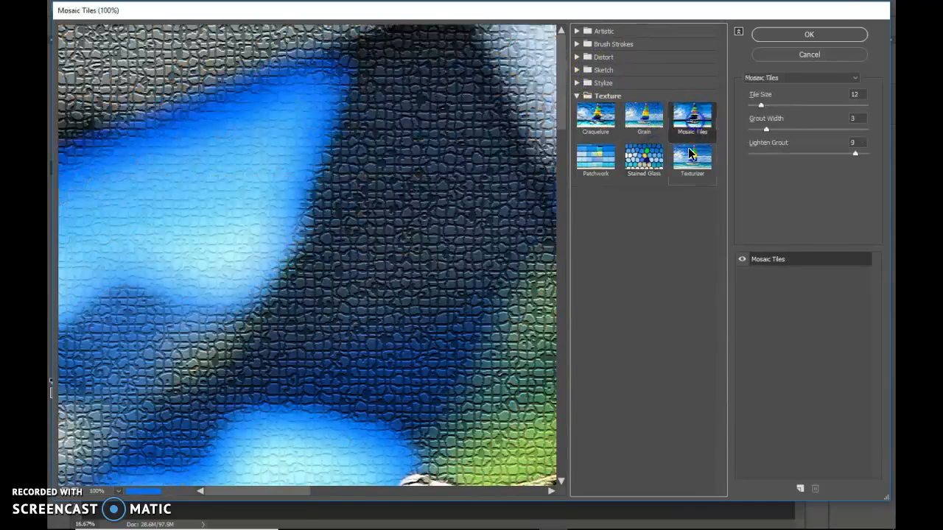
{"action": "left_click", "coordinate": [692, 155]}
{"action": "left_click", "coordinate": [593, 155]}
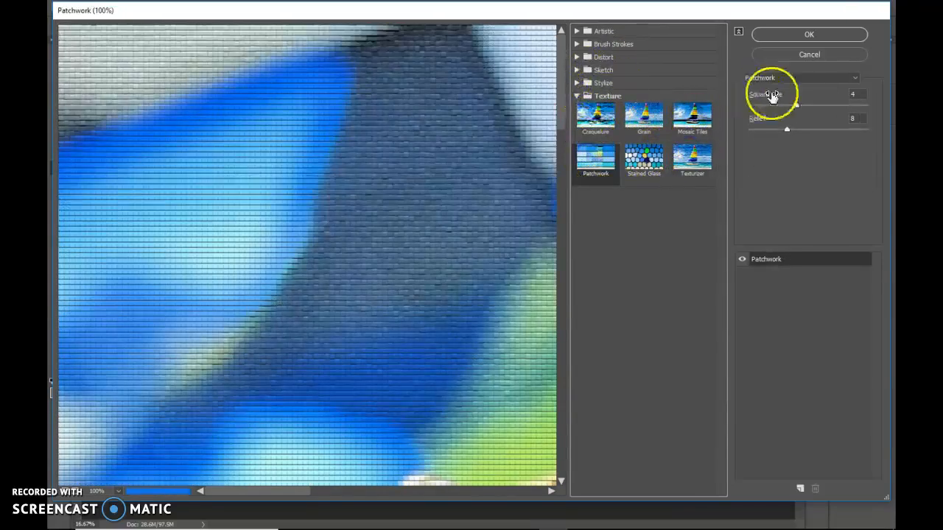
{"action": "left_click_drag", "start_coordinate": [795, 105], "coordinate": [811, 108]}
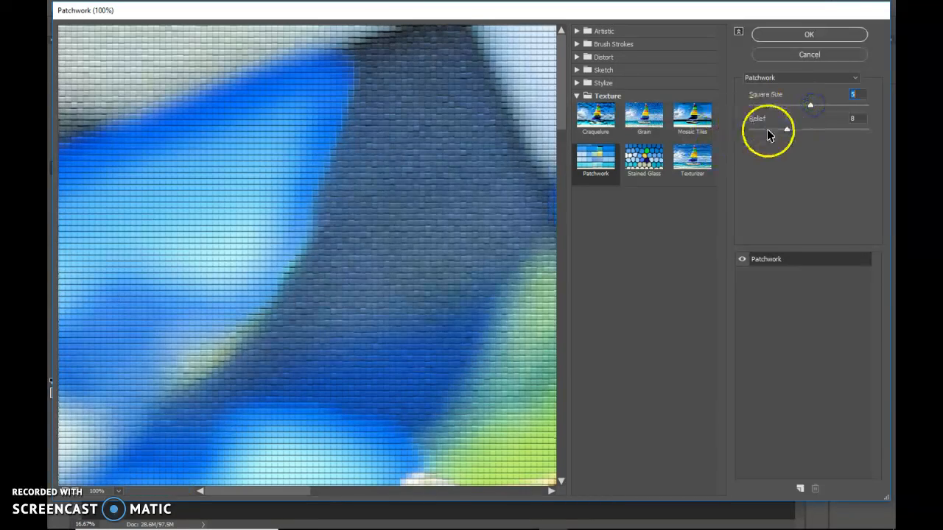
Try several Sketch filters from the gallery on the background, including Bas Relief, Photocopy and Stamp
{"action": "left_click", "coordinate": [573, 83]}
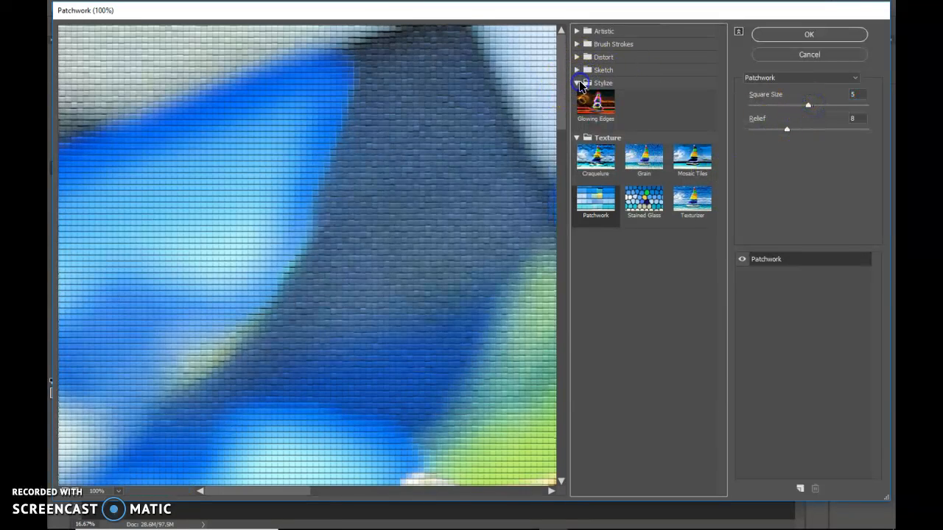
{"action": "left_click", "coordinate": [577, 69]}
{"action": "left_click", "coordinate": [643, 175]}
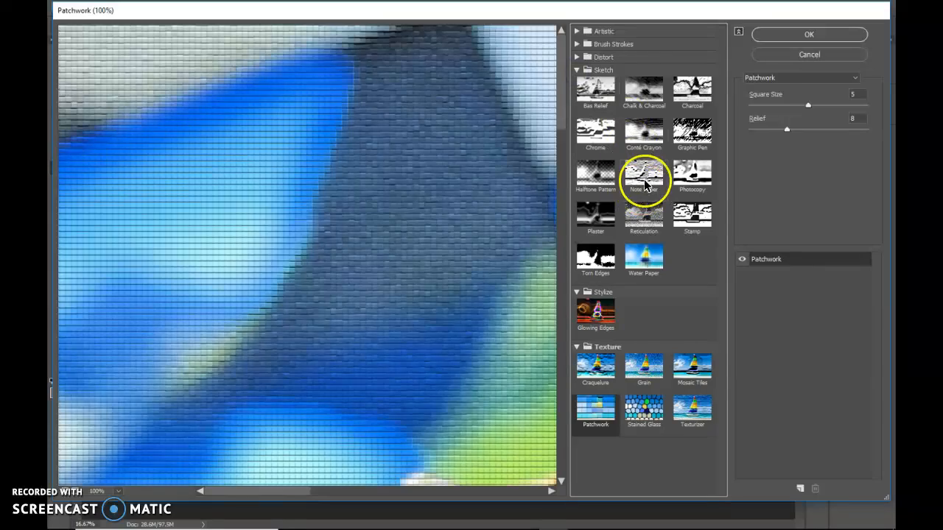
{"action": "left_click", "coordinate": [595, 173]}
{"action": "left_click", "coordinate": [595, 131]}
{"action": "left_click", "coordinate": [601, 86]}
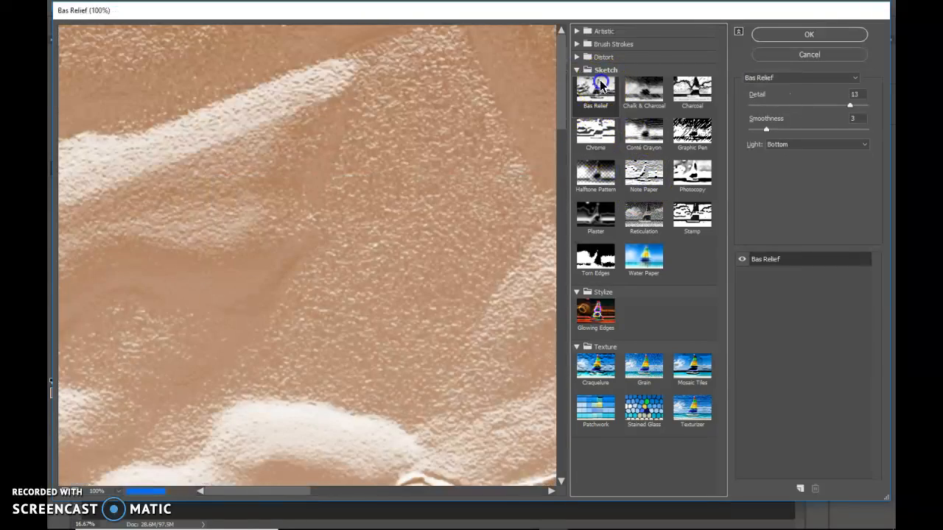
{"action": "left_click", "coordinate": [692, 88]}
{"action": "left_click", "coordinate": [691, 131]}
{"action": "left_click", "coordinate": [692, 175]}
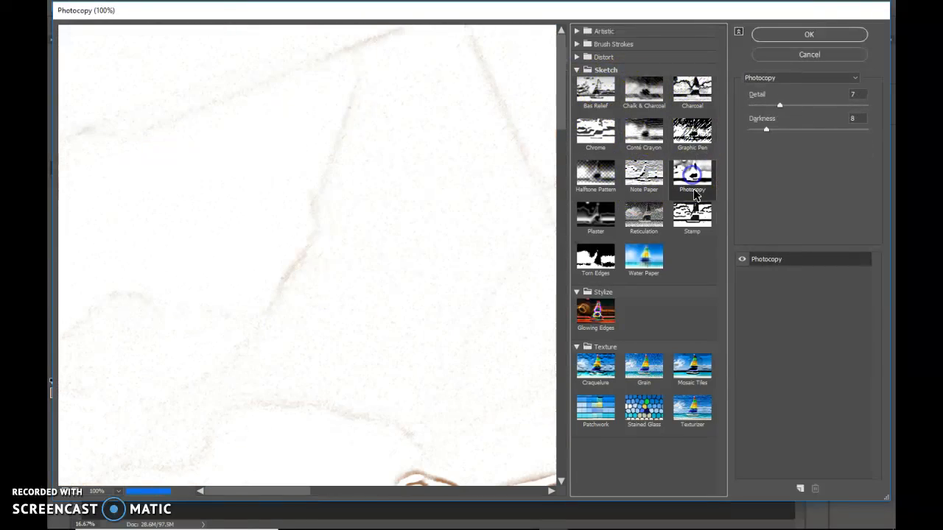
{"action": "left_click", "coordinate": [692, 215]}
Try the Brush Strokes filters Crosshatch and Ink Outlines with stroke length 22, and leave the Filter Gallery
{"action": "left_click", "coordinate": [577, 58]}
{"action": "left_click", "coordinate": [578, 44]}
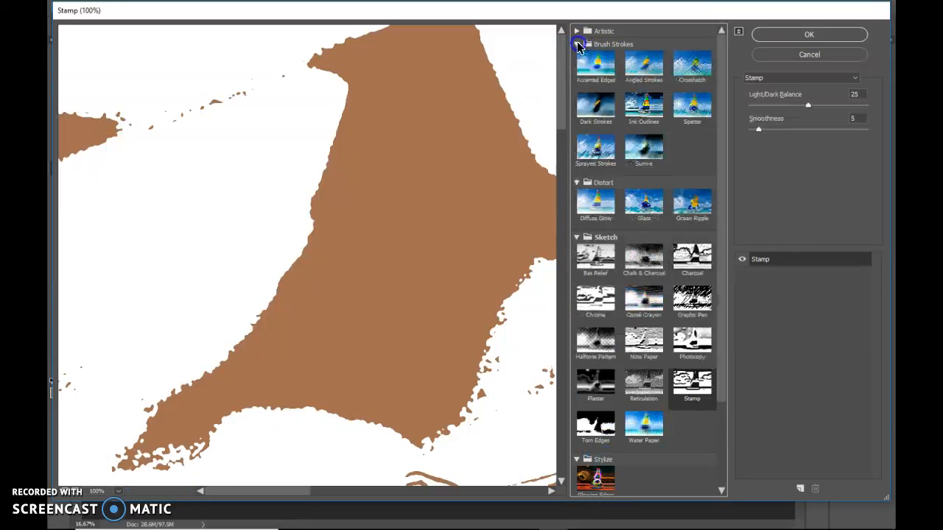
{"action": "left_click", "coordinate": [643, 64]}
{"action": "left_click", "coordinate": [692, 65]}
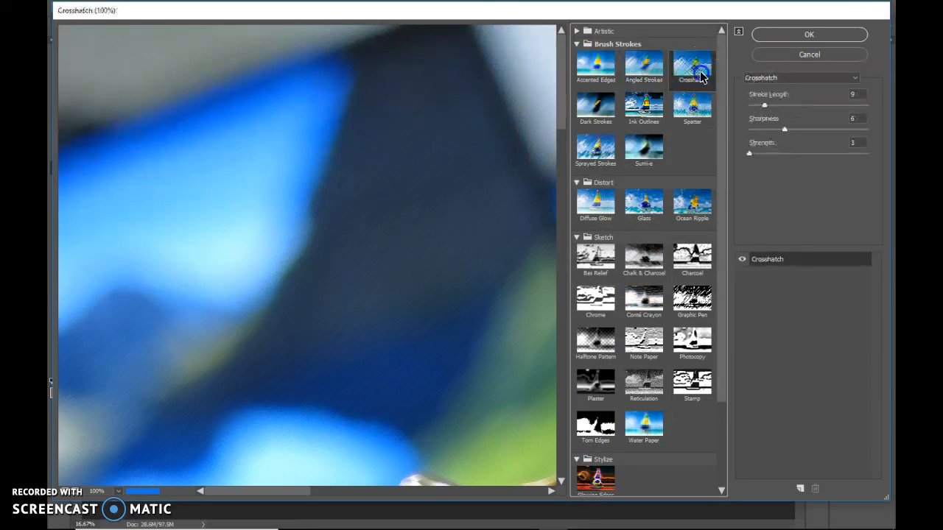
{"action": "left_click", "coordinate": [598, 109]}
{"action": "left_click", "coordinate": [642, 112]}
{"action": "left_click_drag", "start_coordinate": [757, 105], "coordinate": [783, 106]}
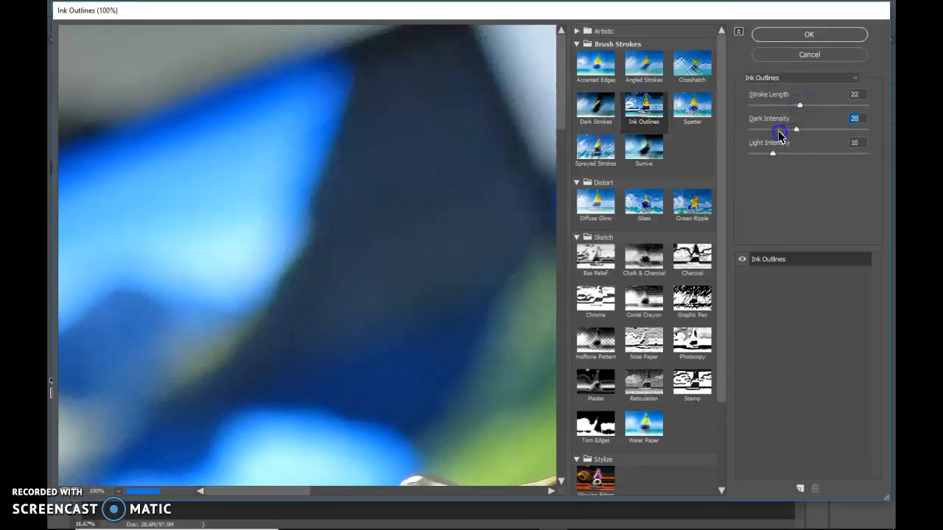
{"action": "left_click", "coordinate": [693, 65]}
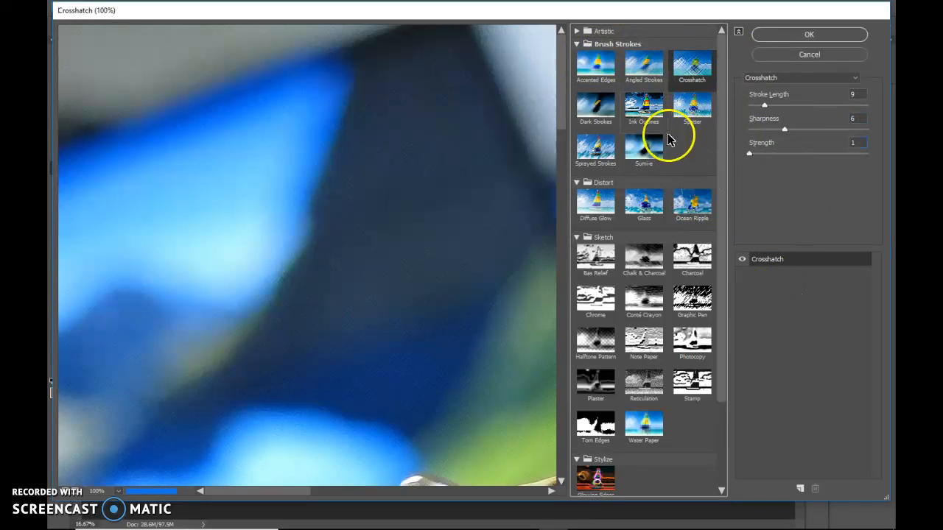
{"action": "left_click", "coordinate": [809, 35]}
Try the Spherize distortion on the bottom smart object layer and undo it
{"action": "left_click", "coordinate": [222, 7]}
{"action": "mouse_move", "coordinate": [250, 158]}
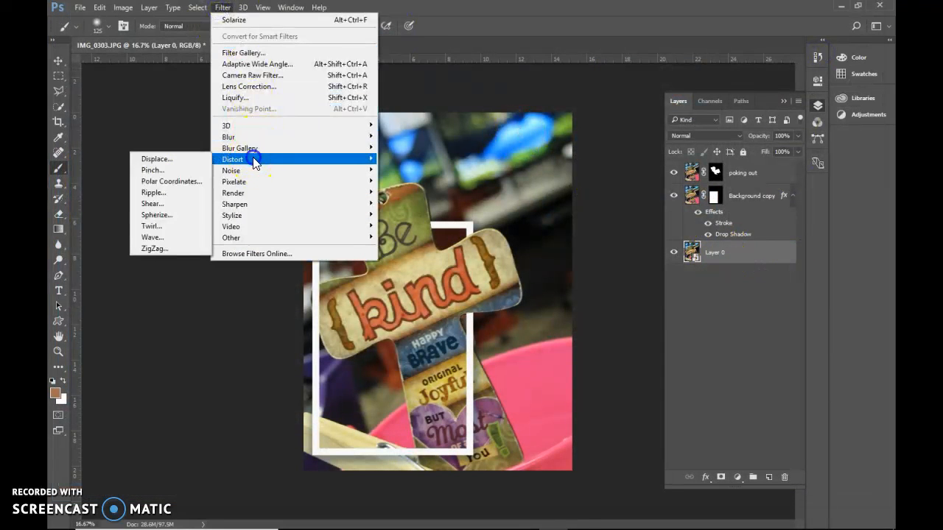
{"action": "left_click", "coordinate": [179, 215]}
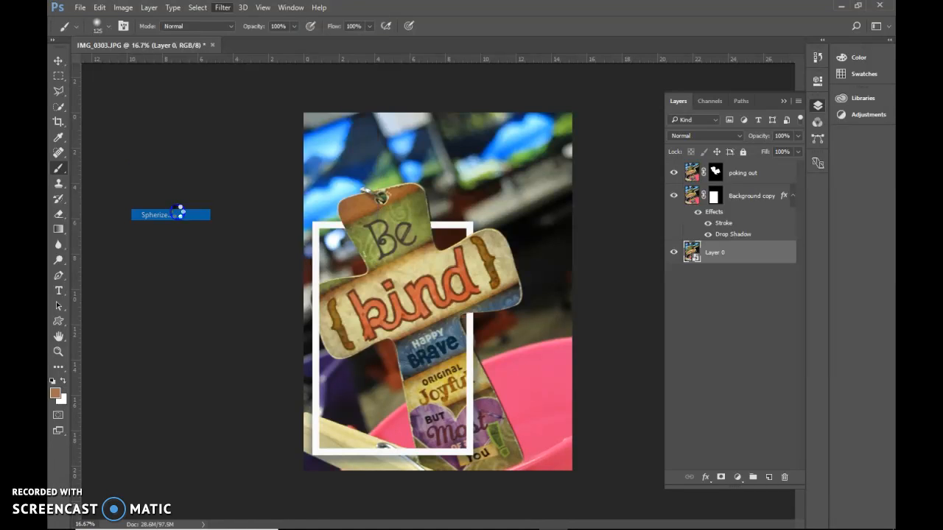
{"action": "left_click", "coordinate": [553, 128]}
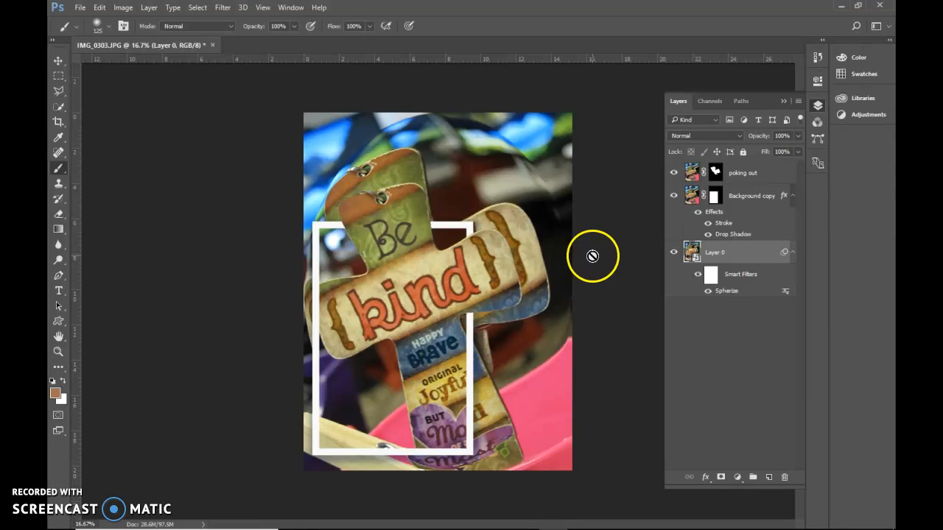
{"action": "key", "text": "ctrl+z"}
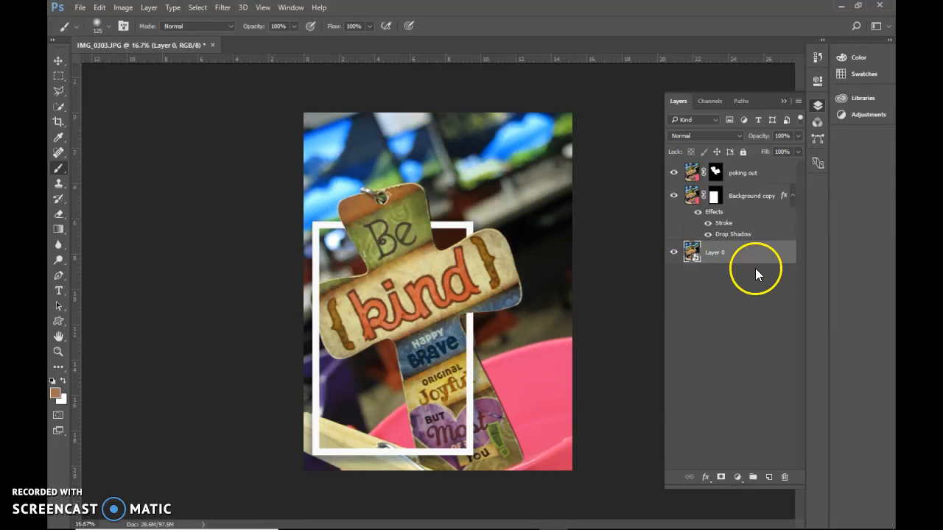
Try the Crystallize filter on the bottom smart object layer and delete that smart filter
{"action": "left_click", "coordinate": [197, 7]}
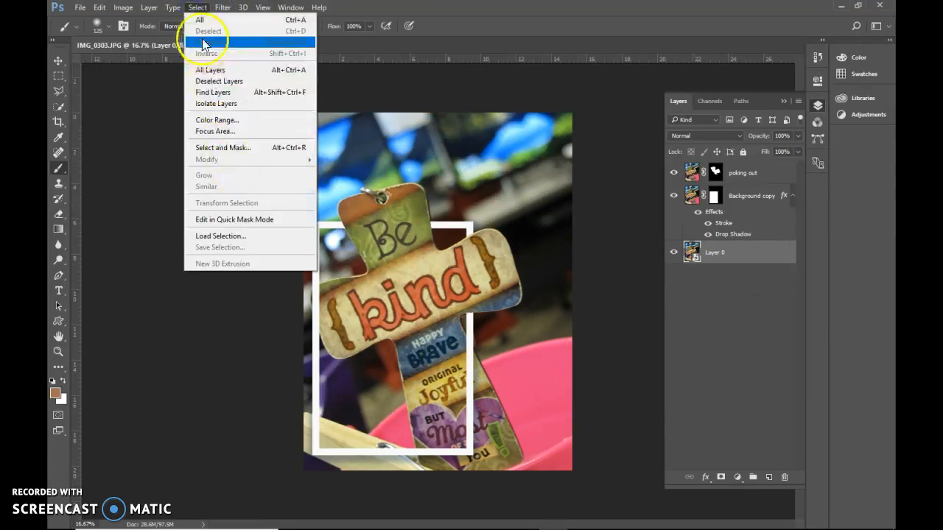
{"action": "left_click", "coordinate": [224, 9]}
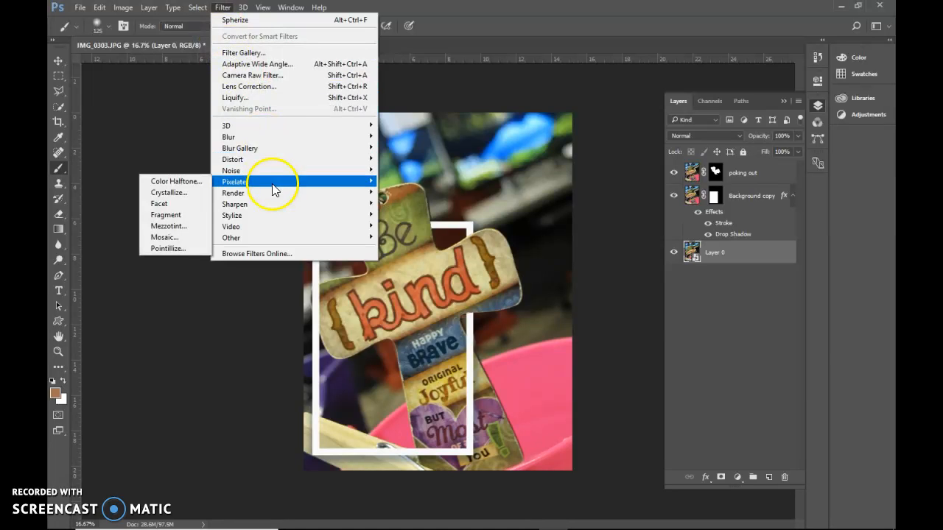
{"action": "mouse_move", "coordinate": [269, 185]}
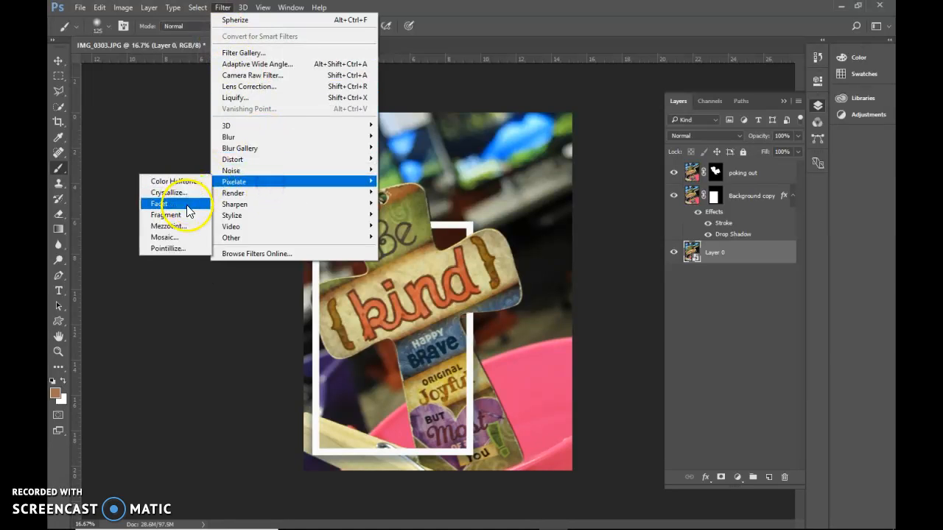
{"action": "left_click", "coordinate": [193, 192]}
{"action": "left_click", "coordinate": [566, 136]}
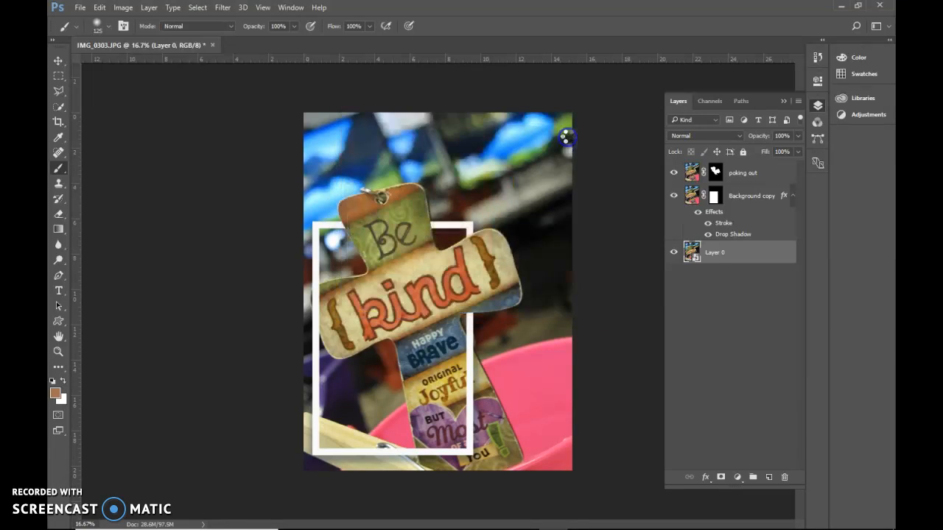
{"action": "left_click", "coordinate": [728, 293]}
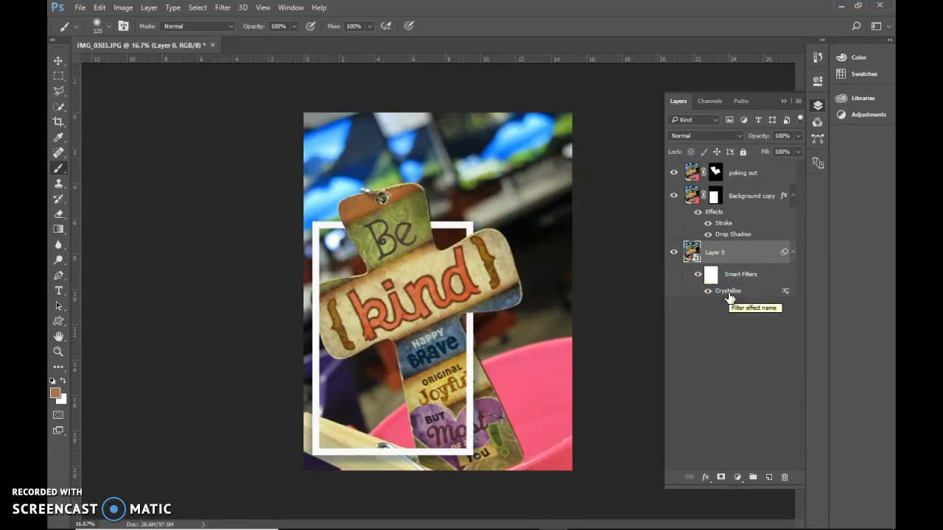
{"action": "right_click", "coordinate": [731, 295]}
{"action": "left_click", "coordinate": [757, 349]}
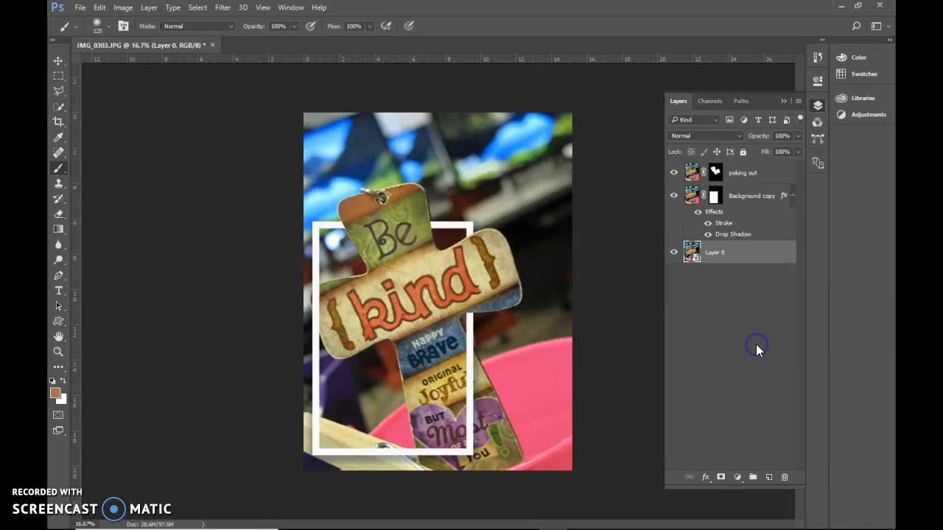
{"action": "left_click", "coordinate": [223, 8]}
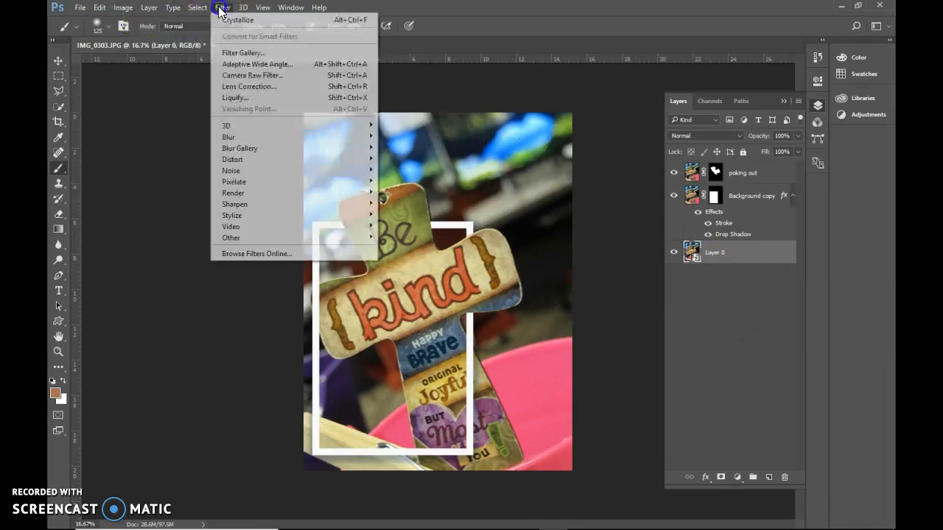
{"action": "mouse_move", "coordinate": [262, 163]}
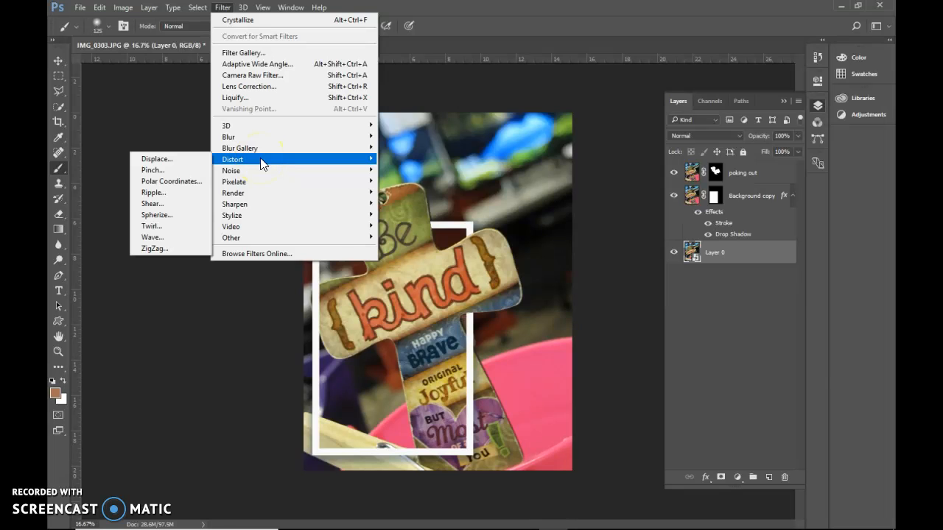
{"action": "left_click", "coordinate": [484, 8]}
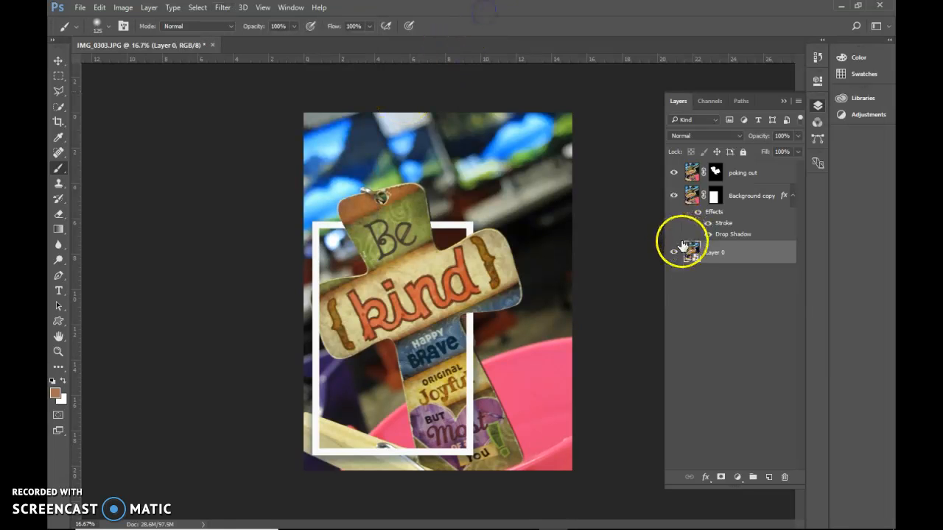
{"action": "left_click", "coordinate": [194, 7]}
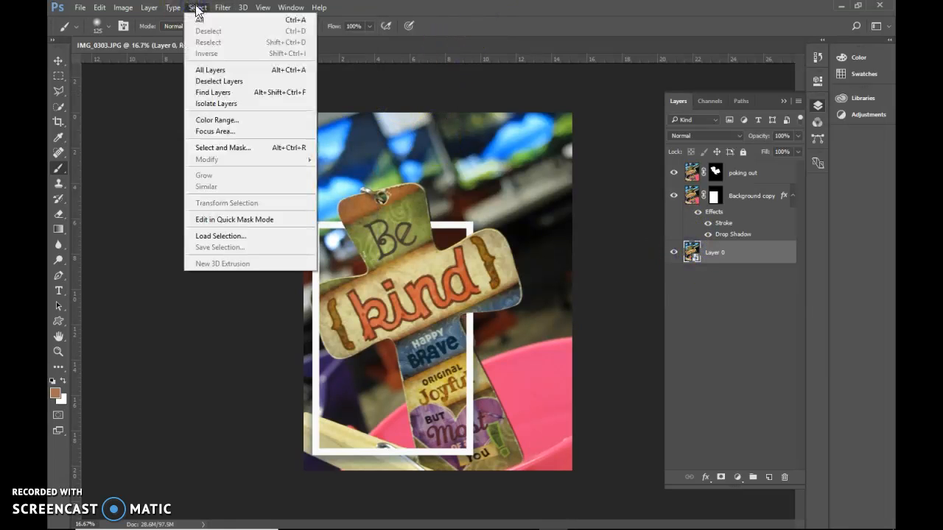
{"action": "left_click", "coordinate": [216, 34]}
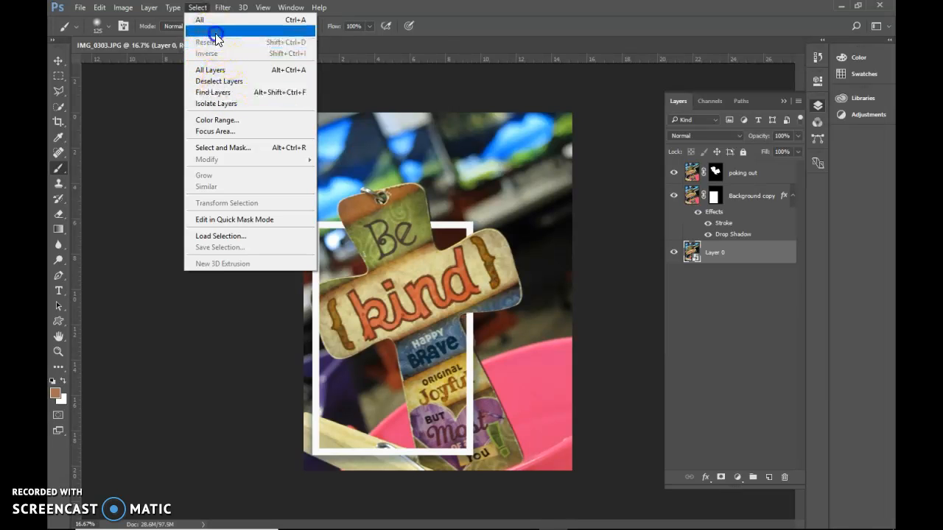
{"action": "left_click", "coordinate": [446, 14]}
Apply the Fragment pixelate filter to the bottom smart object layer
{"action": "left_click_drag", "start_coordinate": [725, 254], "coordinate": [633, 185]}
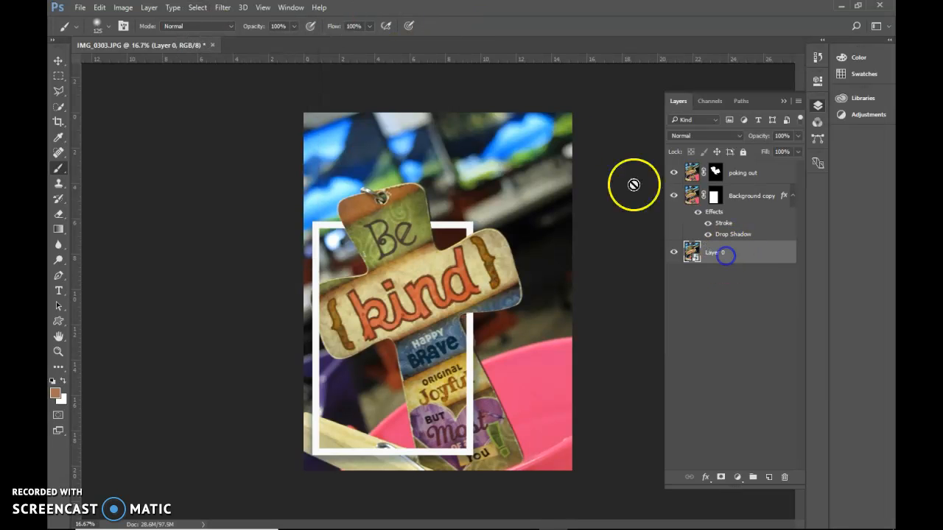
{"action": "left_click", "coordinate": [219, 10]}
{"action": "mouse_move", "coordinate": [256, 152]}
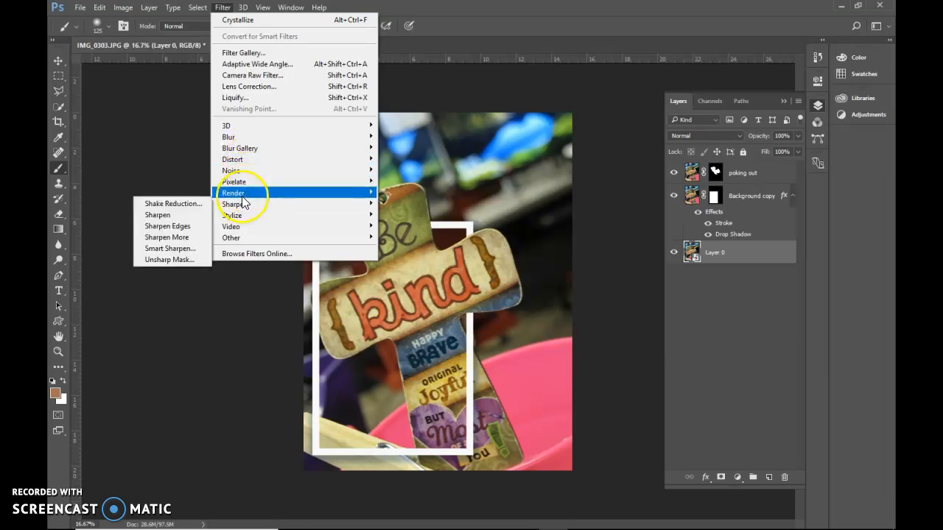
{"action": "mouse_move", "coordinate": [243, 200]}
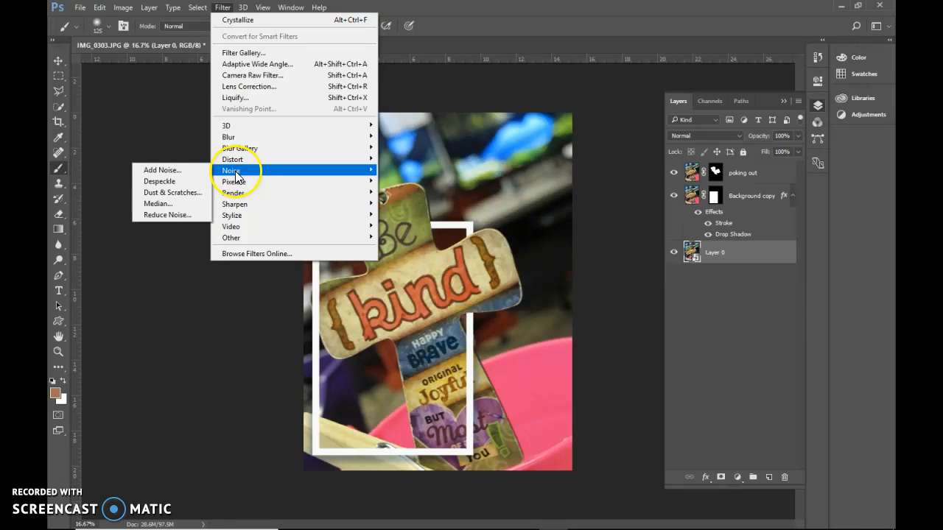
{"action": "left_click", "coordinate": [184, 214]}
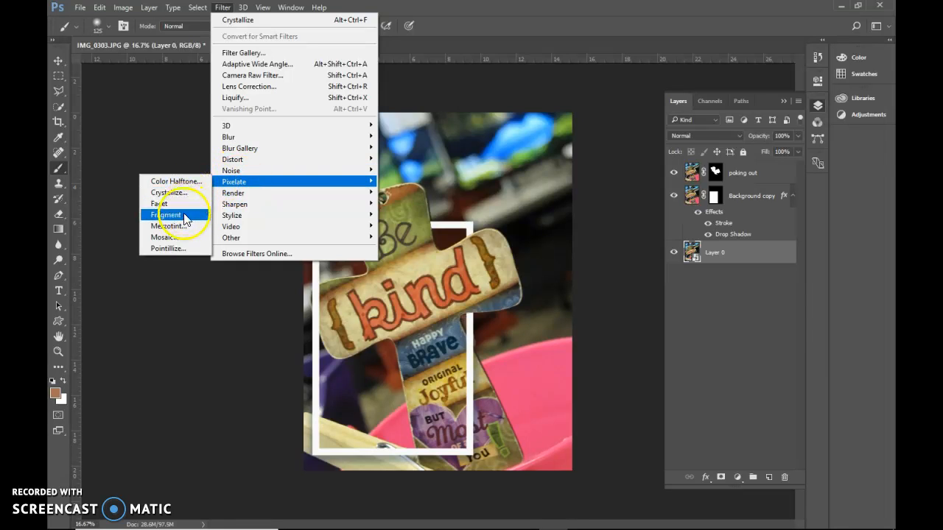
Cycle through the Fragment smart filter's blending modes, including Multiply and Darker Color, and apply one giving a darker, high-contrast background
{"action": "double_click", "coordinate": [785, 292]}
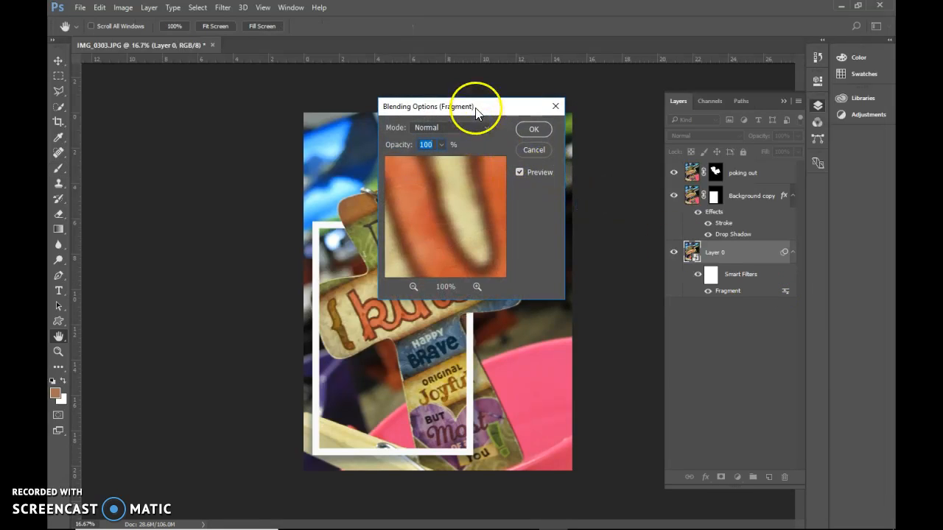
{"action": "left_click_drag", "start_coordinate": [479, 106], "coordinate": [568, 79]}
{"action": "left_click", "coordinate": [536, 101]}
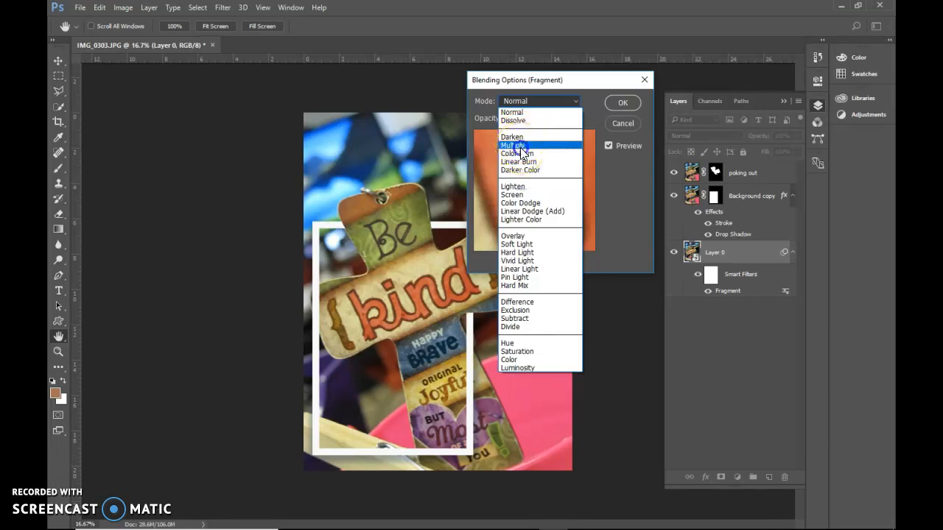
{"action": "left_click", "coordinate": [516, 145]}
{"action": "scroll", "coordinate": [549, 100], "scroll_direction": "down", "scroll_amount": 4}
{"action": "scroll", "coordinate": [549, 99], "scroll_direction": "up", "scroll_amount": 1}
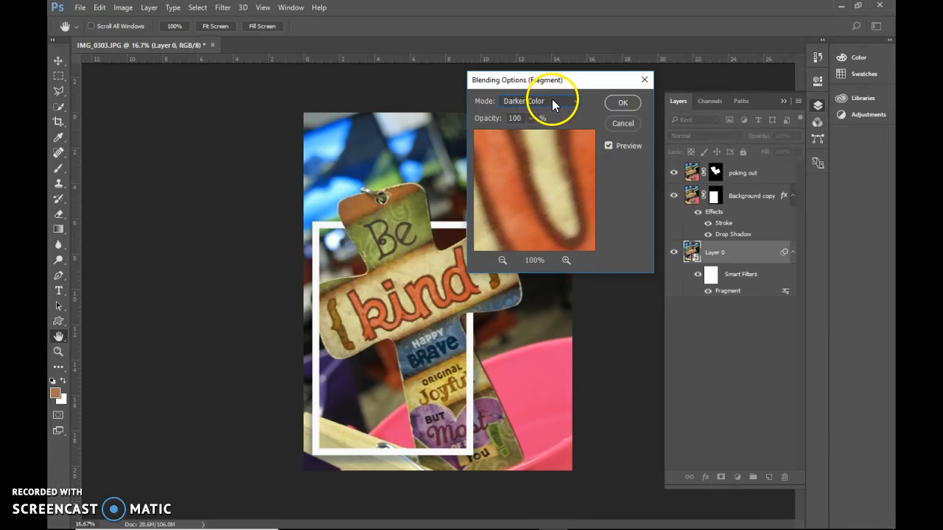
{"action": "scroll", "coordinate": [552, 99], "scroll_direction": "up", "scroll_amount": 2}
{"action": "left_click", "coordinate": [625, 101]}
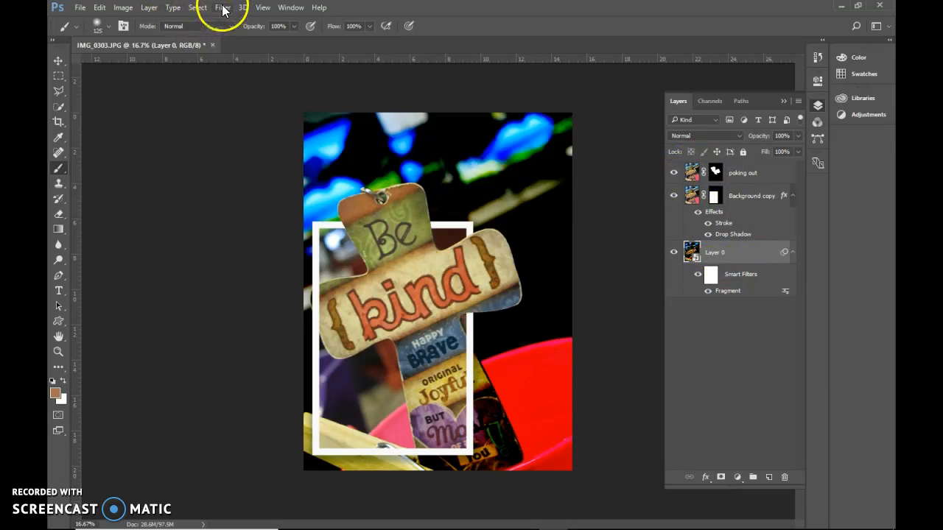
Activate the "Background copy" layer, followed by the "poking out" layer
{"action": "left_click", "coordinate": [745, 196]}
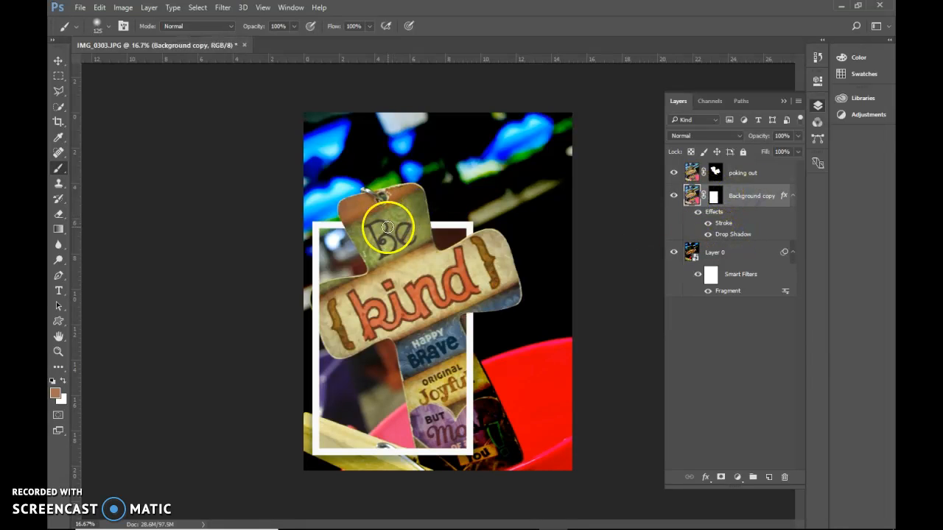
{"action": "left_click", "coordinate": [731, 172]}
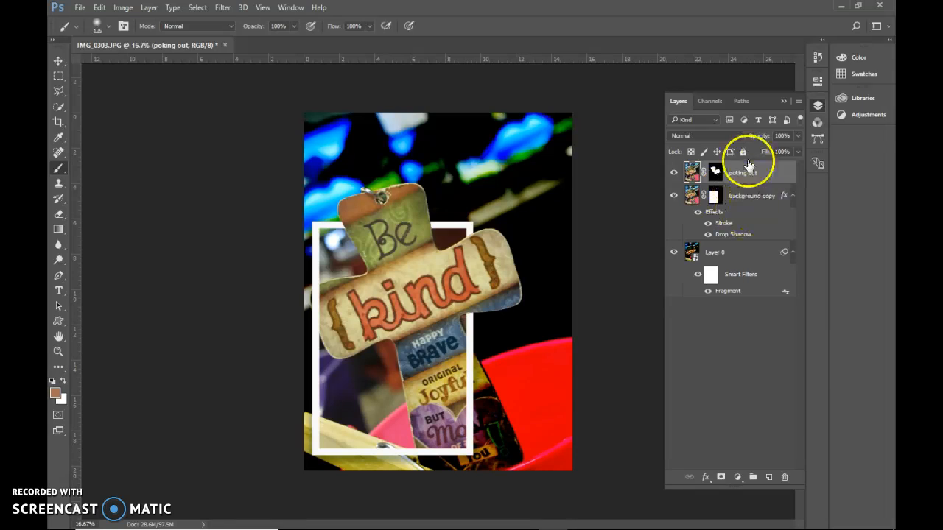